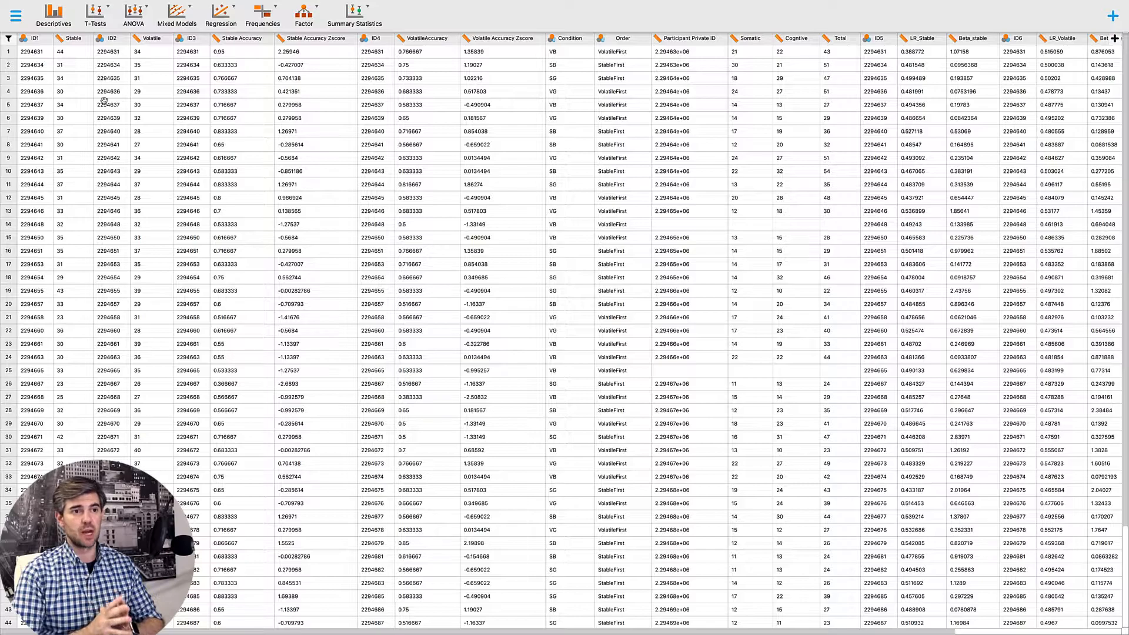
- Create a classical paired samples t-test with Stable and Volatile as the variable pair
left_click(106, 17)
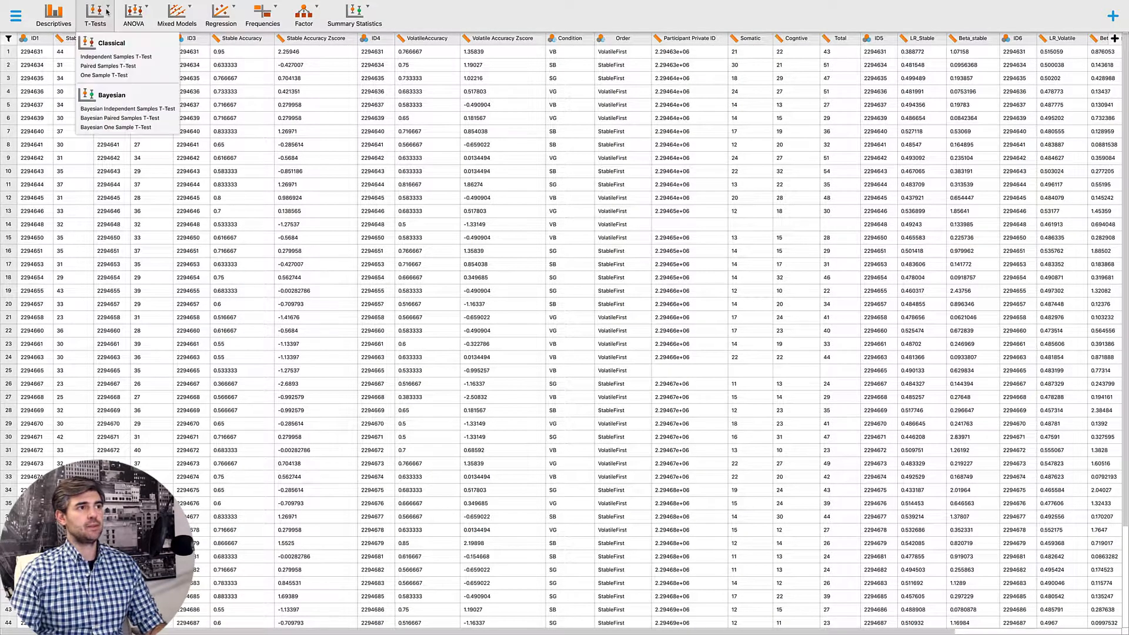
left_click(111, 65)
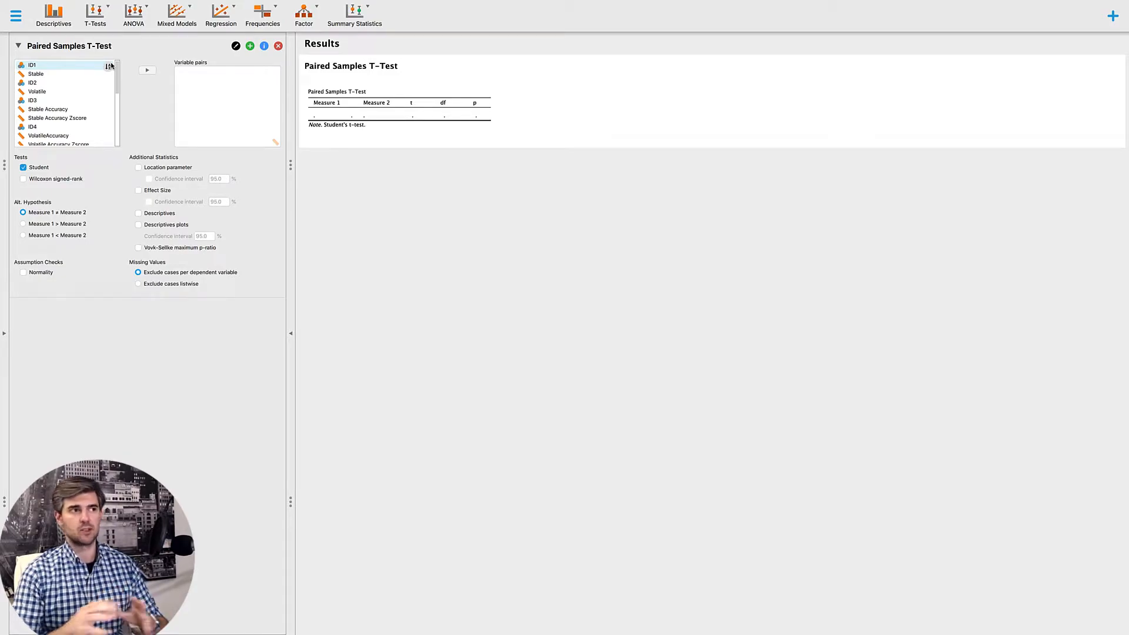
left_click(45, 74)
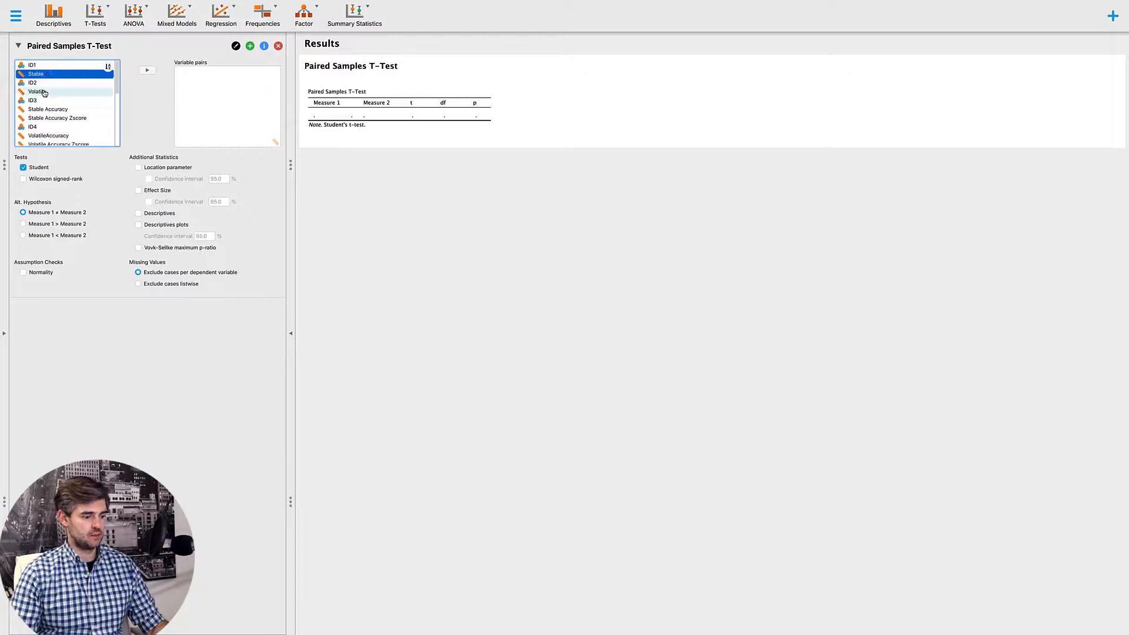
left_click(44, 91, "shift")
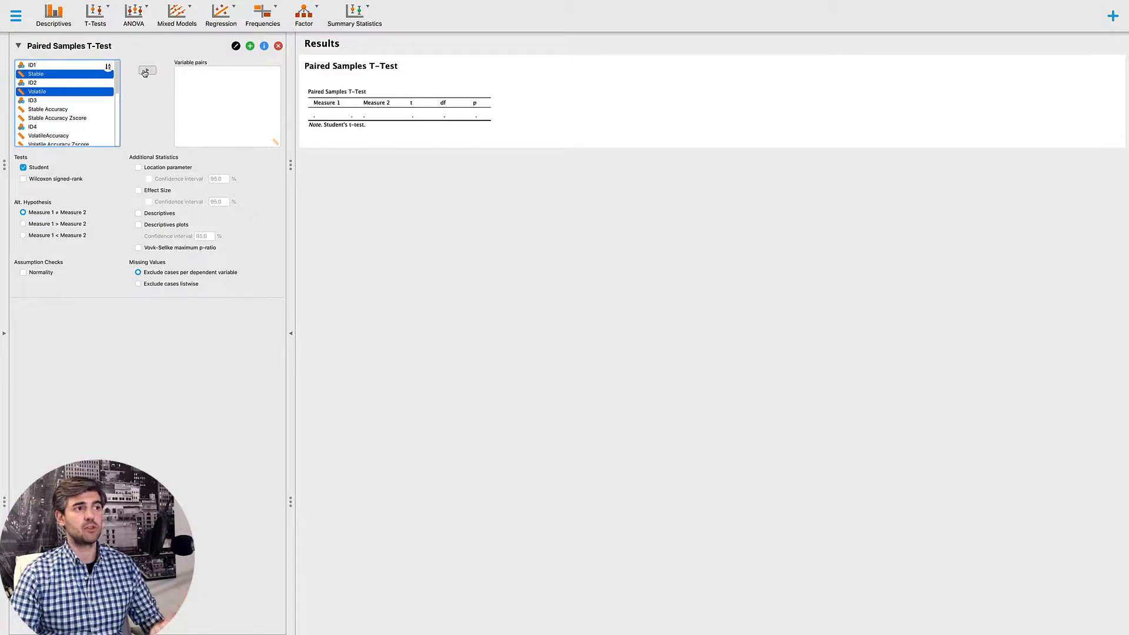
left_click(144, 71)
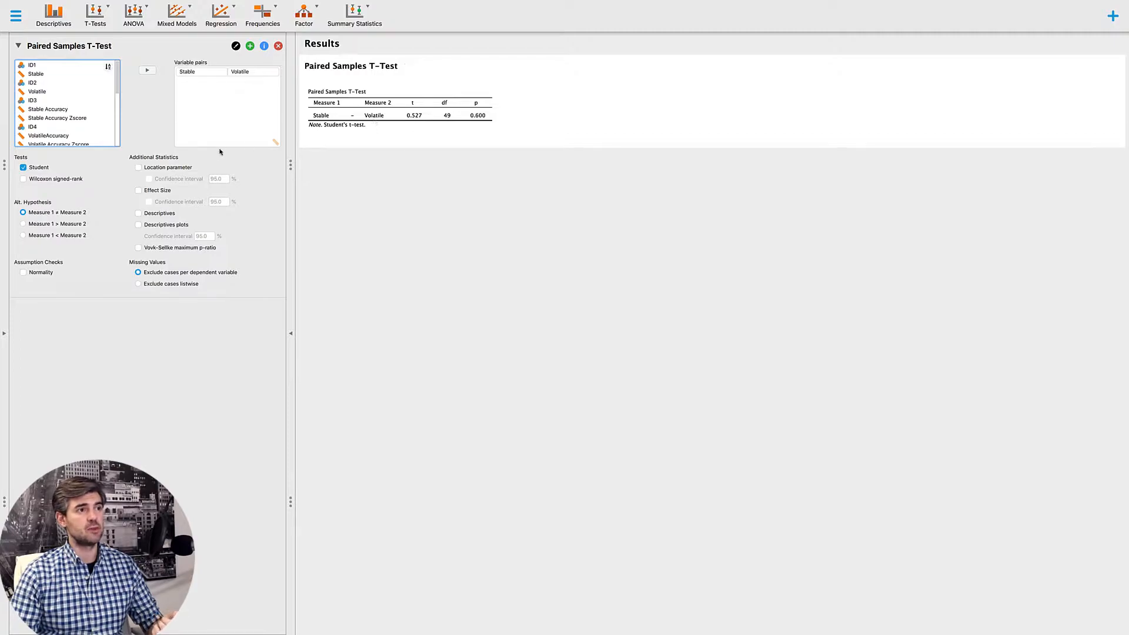
- Add the normality assumption check, effect size, descriptives and descriptives plots to the paired samples t-test
left_click(24, 272)
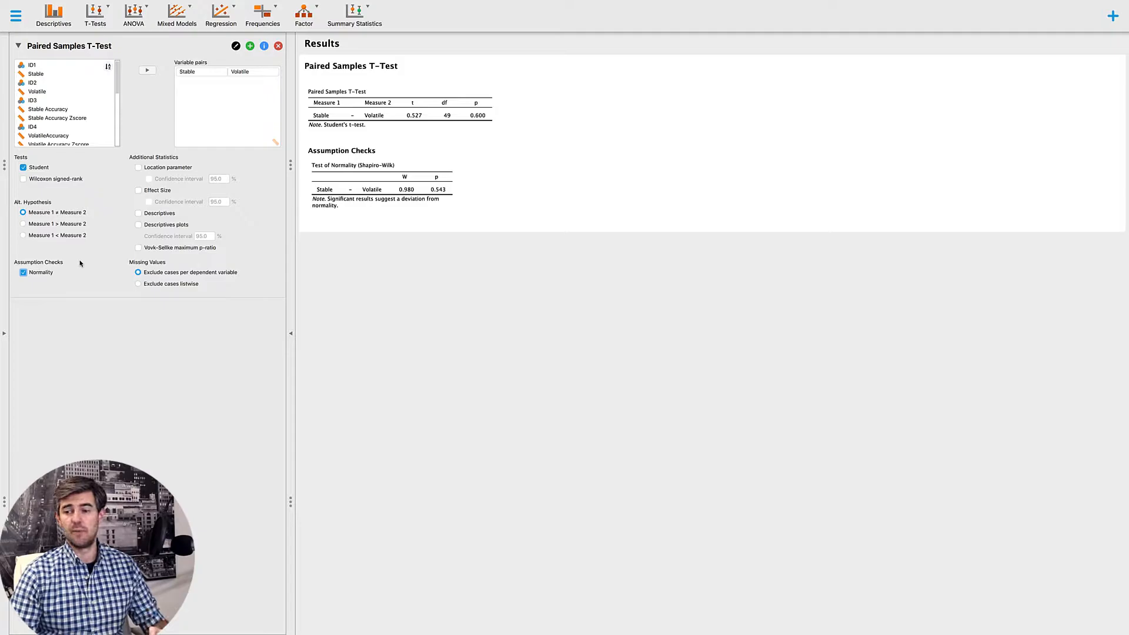
left_click(138, 191)
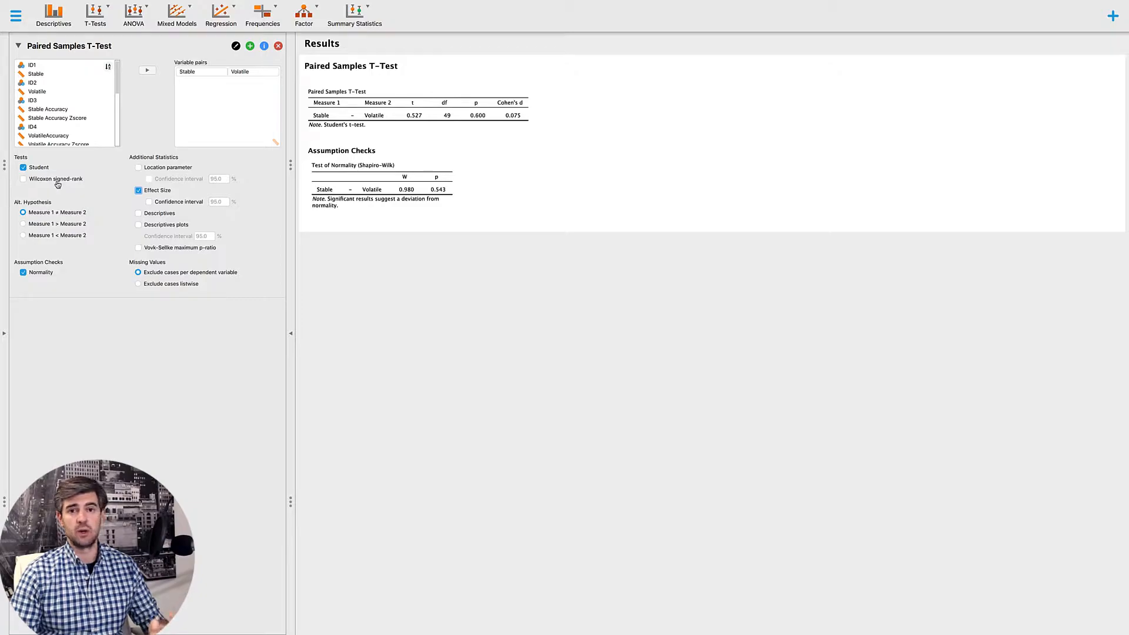
left_click(138, 213)
left_click(139, 224)
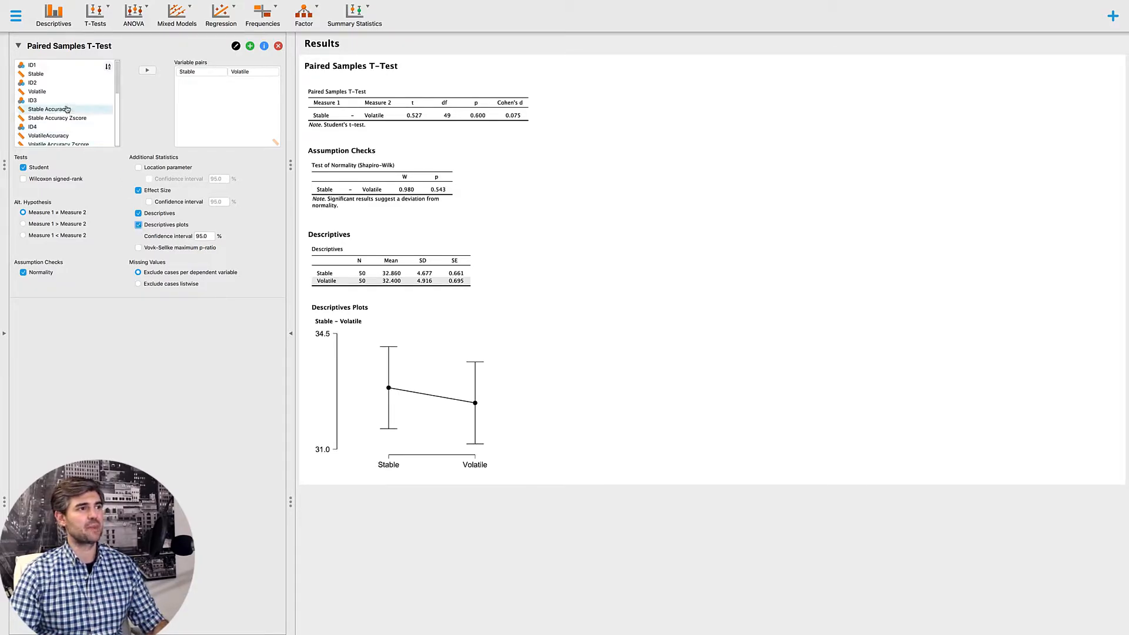
- Add Stable Accuracy and VolatileAccuracy as a second variable pair in the t-test
scroll(64, 98, "down", 2)
left_click(56, 83)
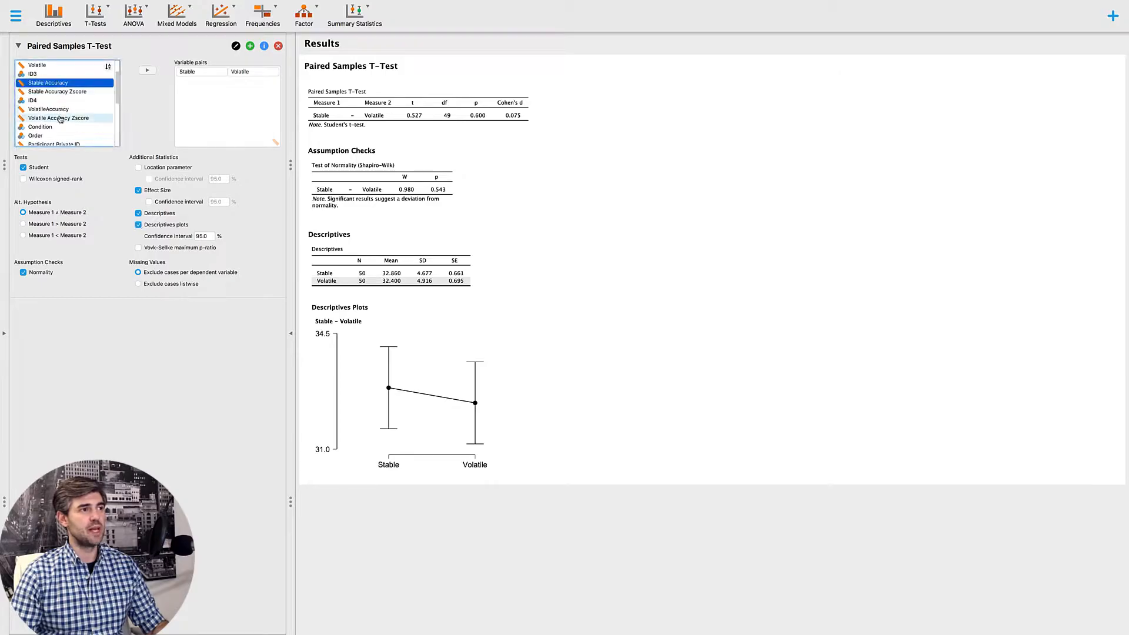
left_click(57, 110, "super")
left_click(147, 70)
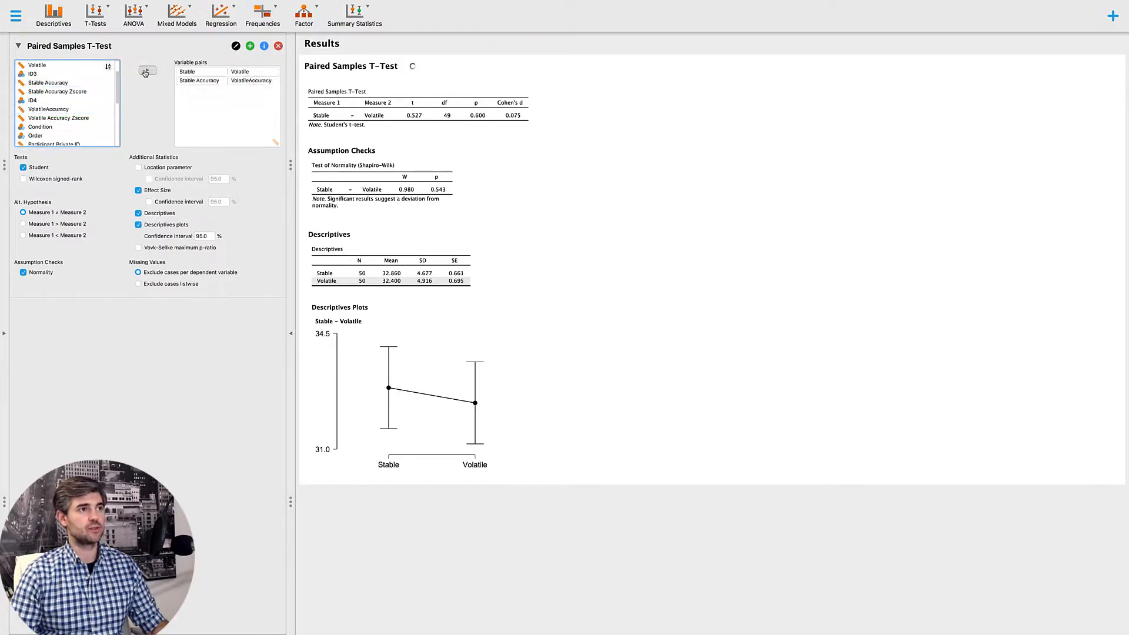
- Add LR_Stable and LR_Volatile as the third variable pair in the t-test
scroll(76, 129, "down", 5)
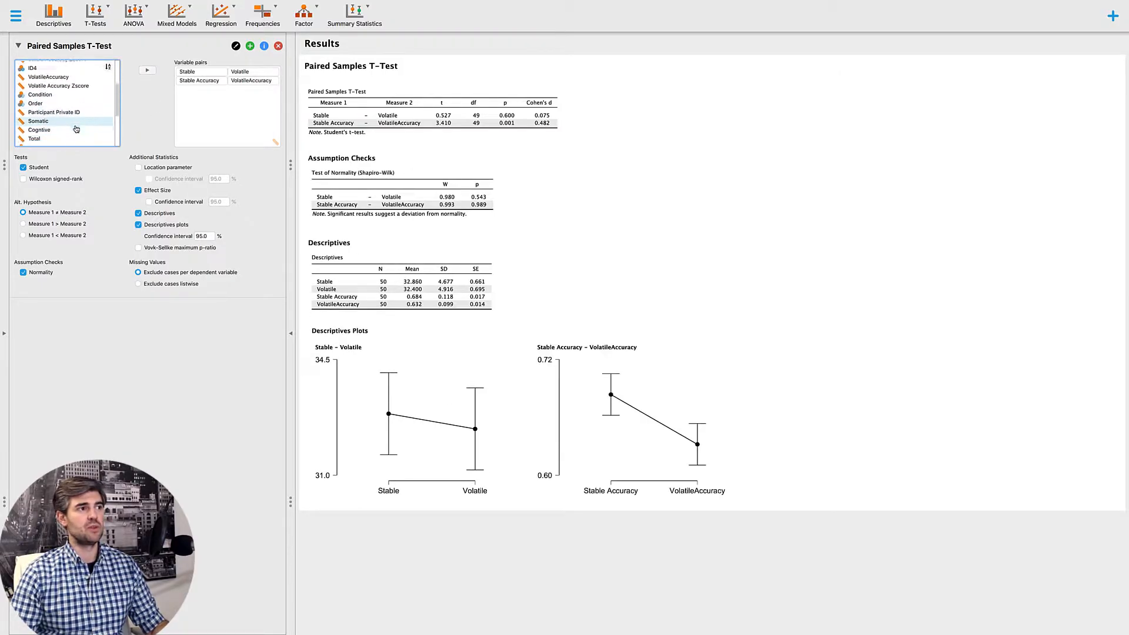
scroll(76, 129, "down", 2)
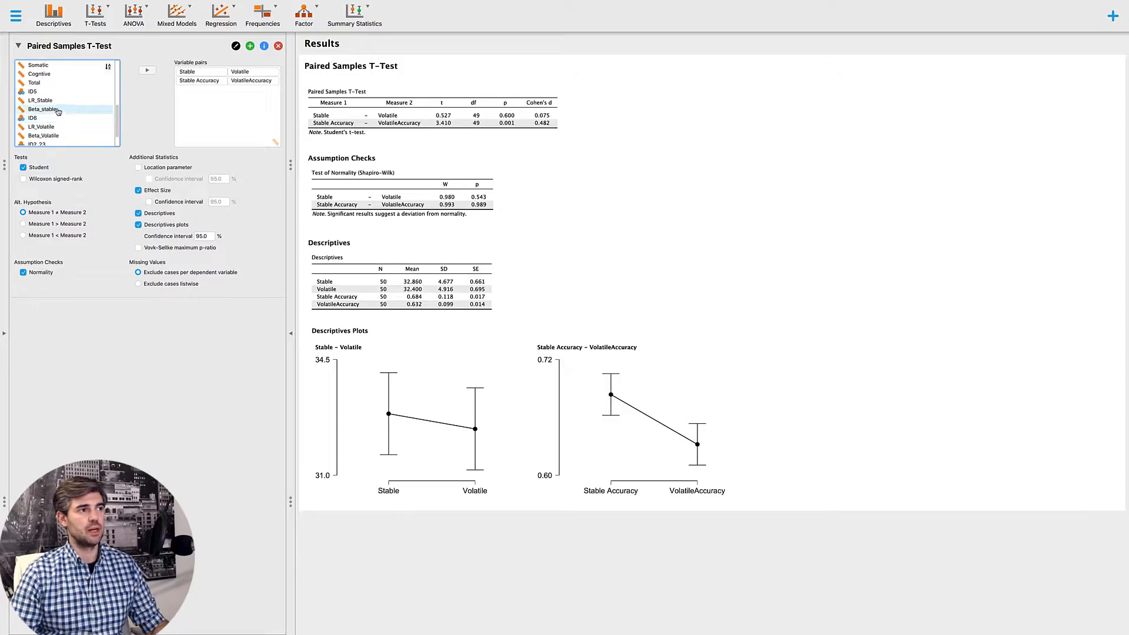
left_click(53, 100)
left_click(53, 126, "ctrl")
left_click(147, 70)
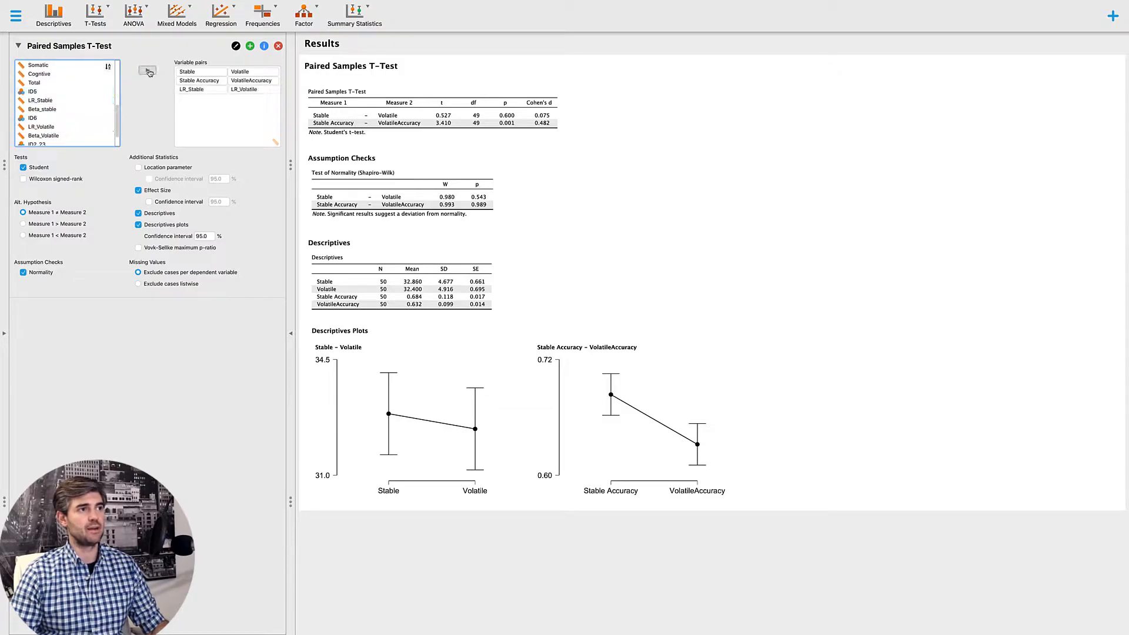
- Add Stable_points and Volatile_points as the fourth variable pair and enable the Wilcoxon signed-rank test
scroll(56, 132, "down", 2)
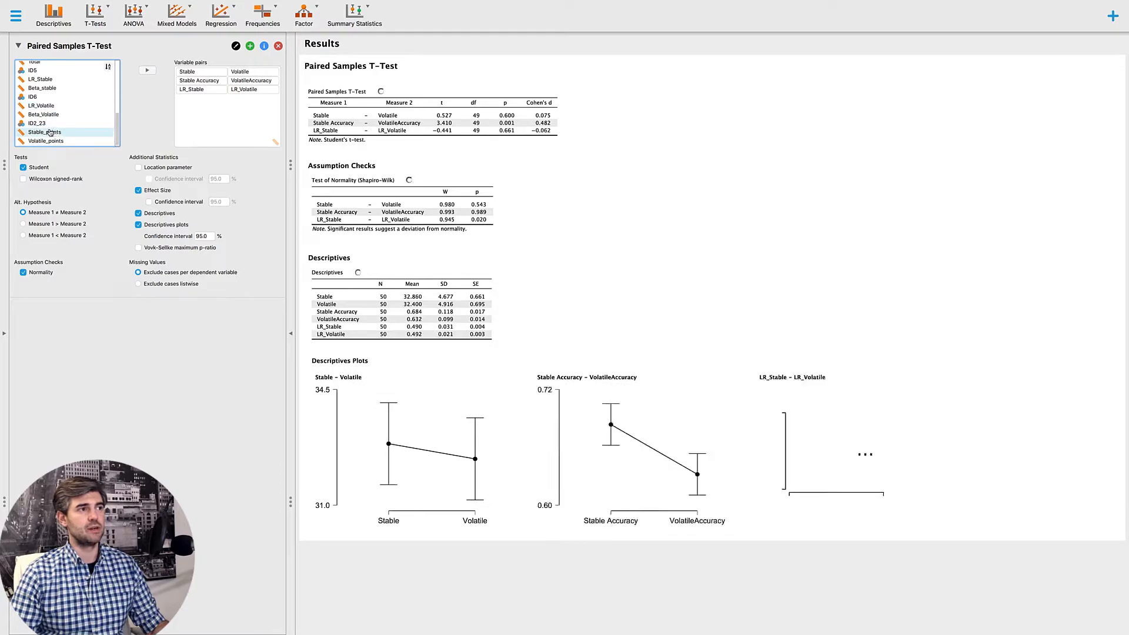
left_click(53, 133)
left_click(55, 141, "ctrl")
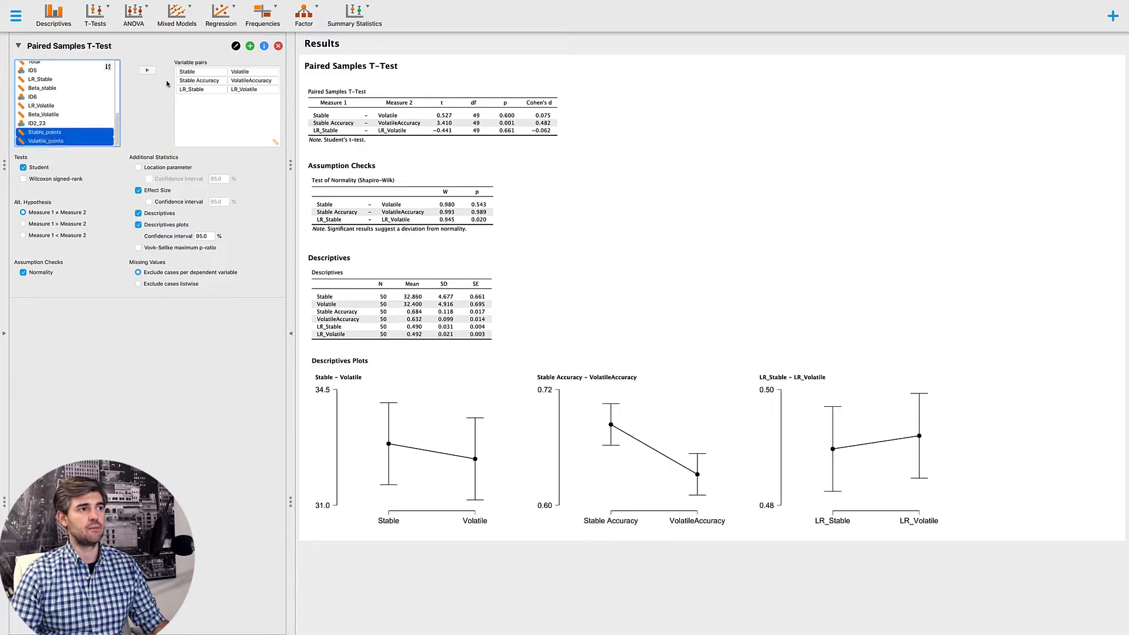
left_click(147, 70)
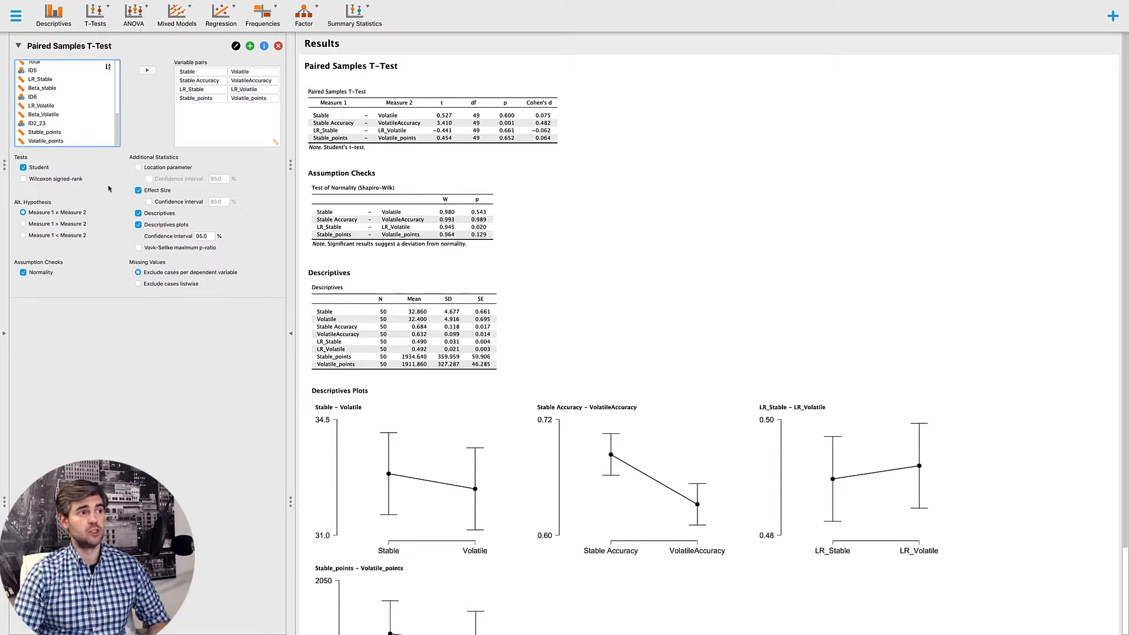
left_click(50, 181)
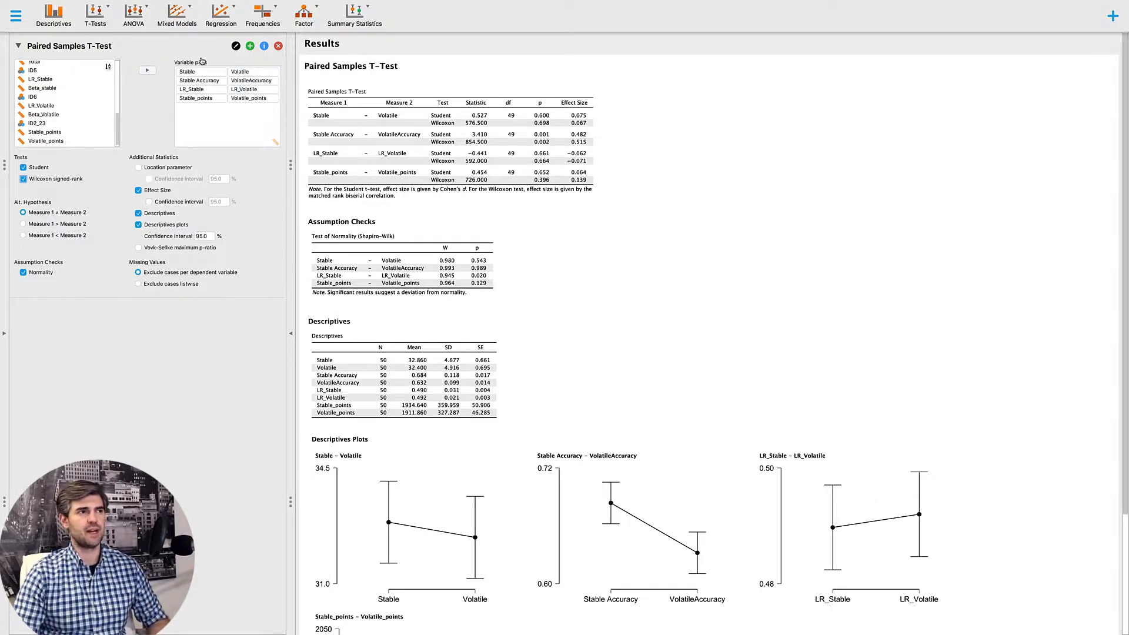
- Create a classical repeated measures ANOVA with a factor named Environment that has the levels Stable and Volatile
left_click(133, 15)
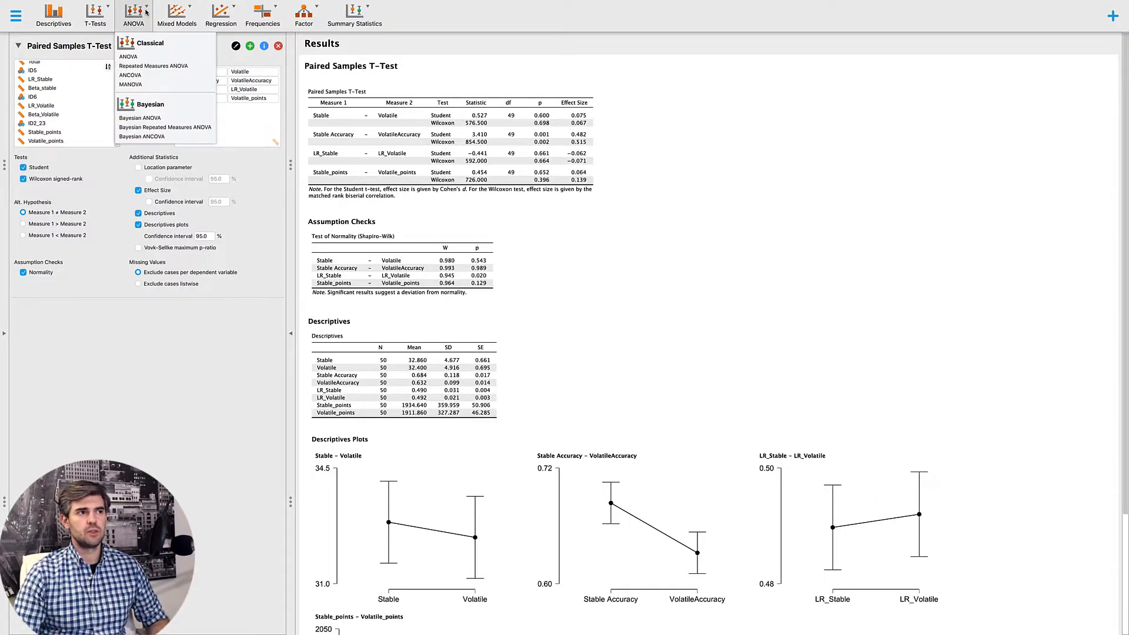
left_click(154, 66)
double_click(223, 102)
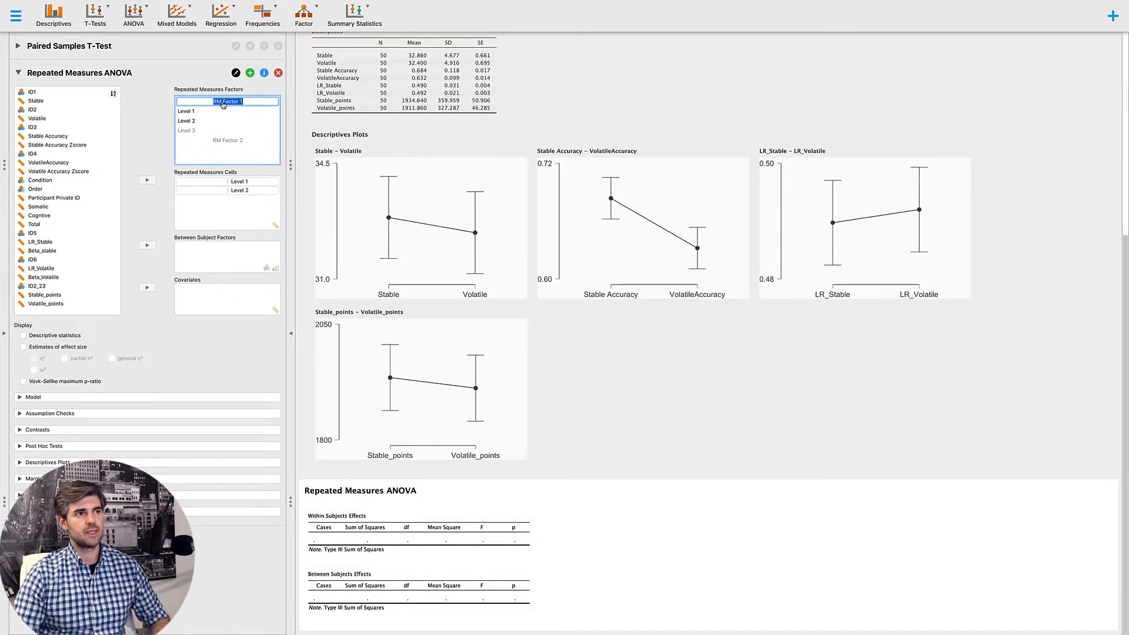
type("E")
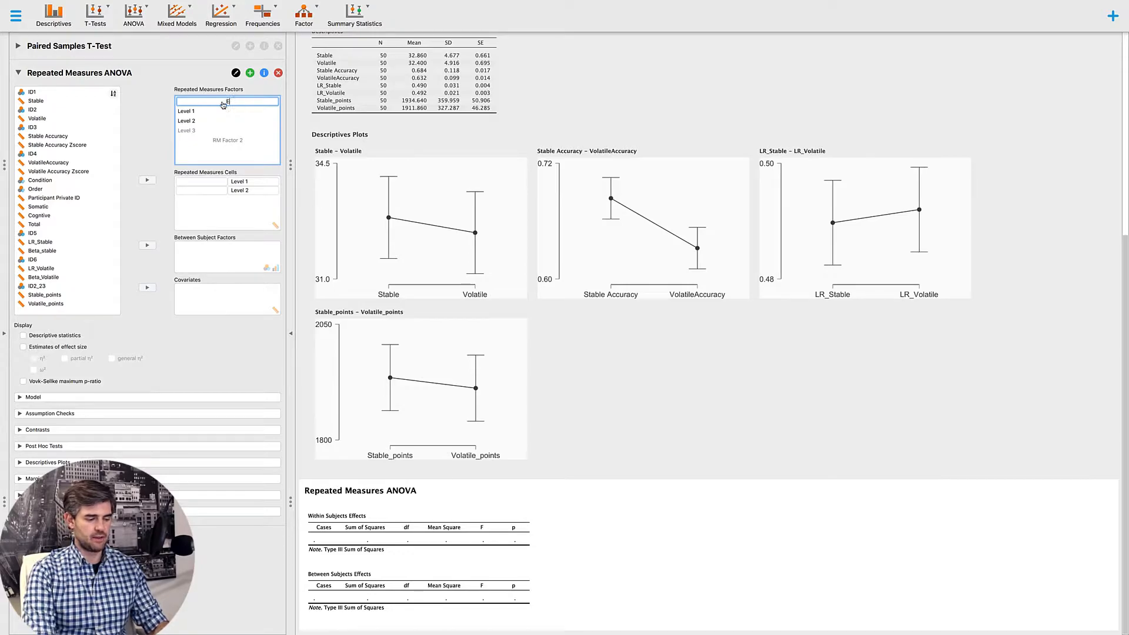
type("nvironment")
left_click(210, 112)
type("Stable")
left_click(219, 120)
type("Volatile")
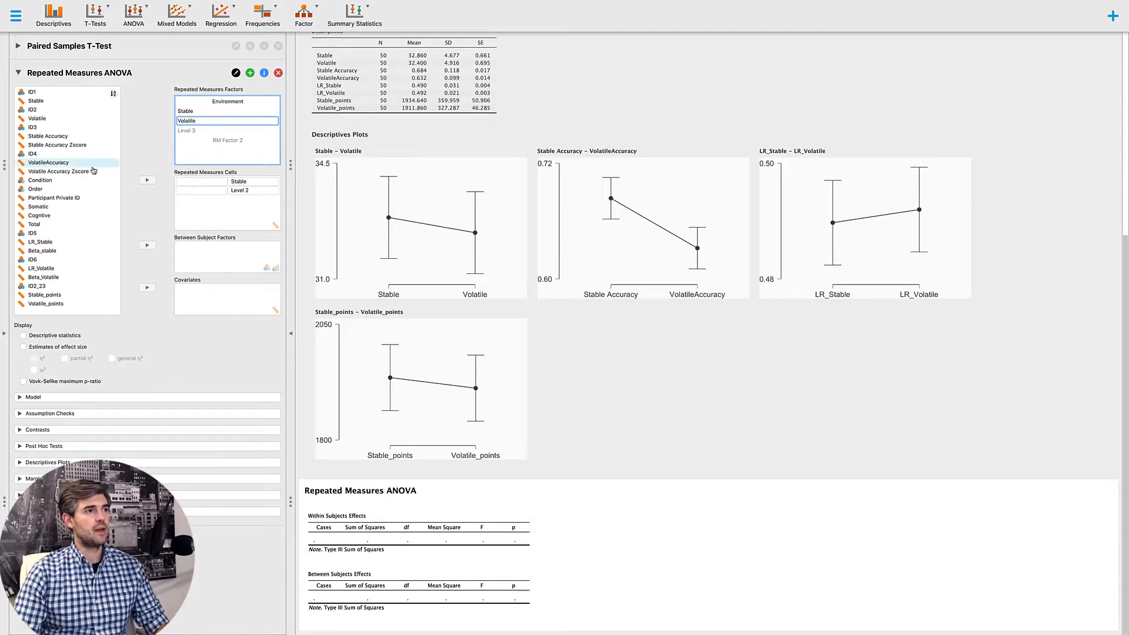
- Assign Order as the between-subject factor, and Stable Accuracy and VolatileAccuracy to the Stable and Volatile repeated measures cells
left_click(37, 187)
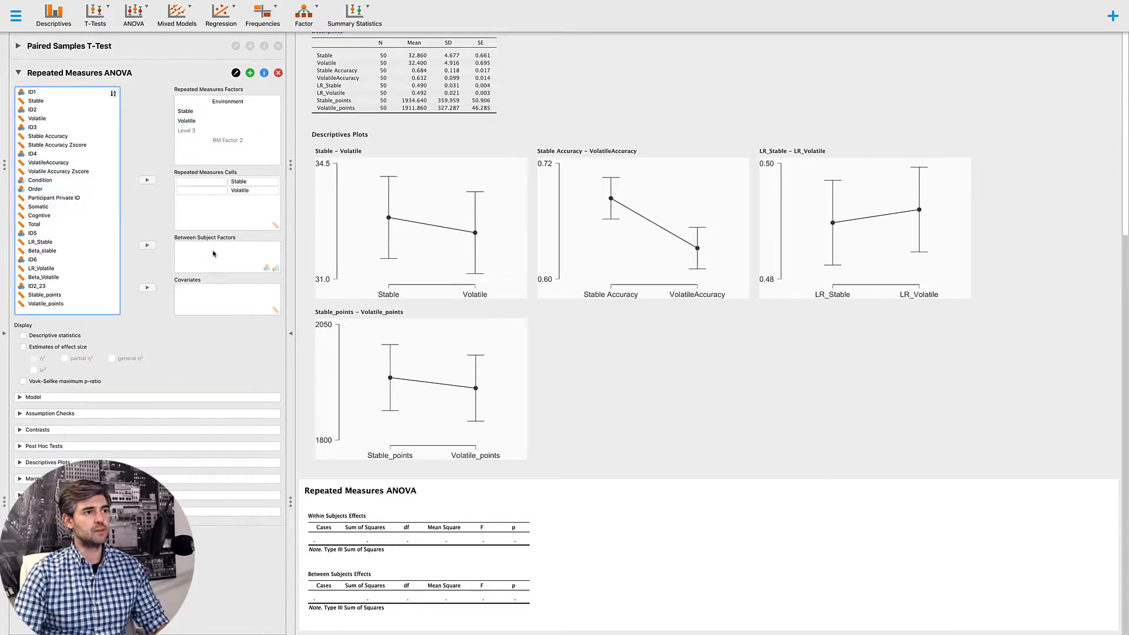
left_click_drag(36, 189, 207, 254)
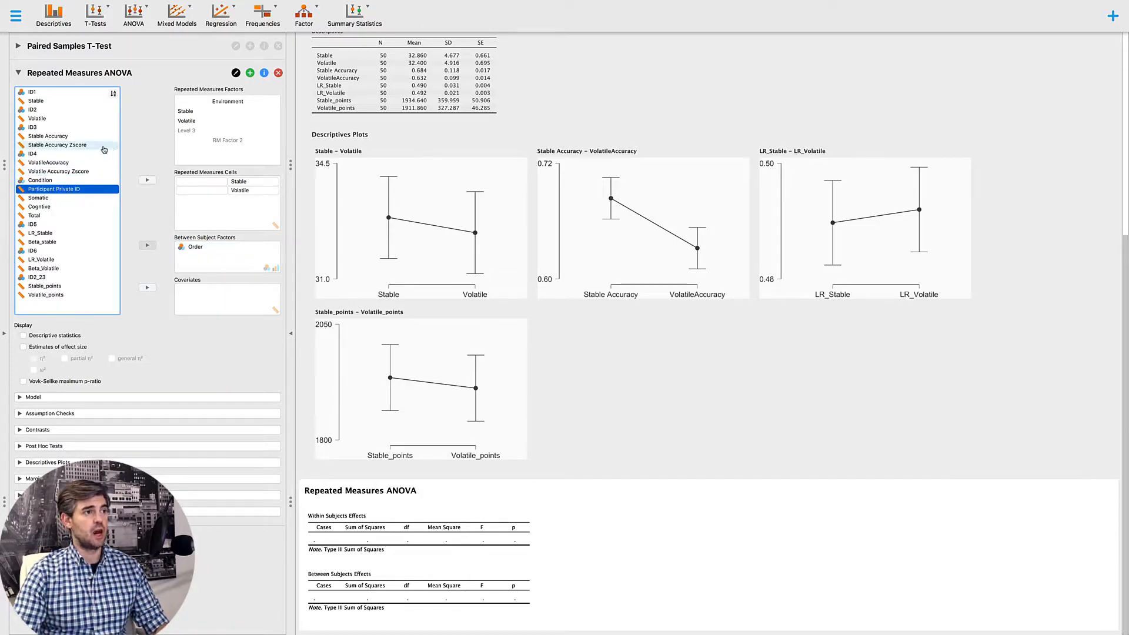
left_click(59, 136)
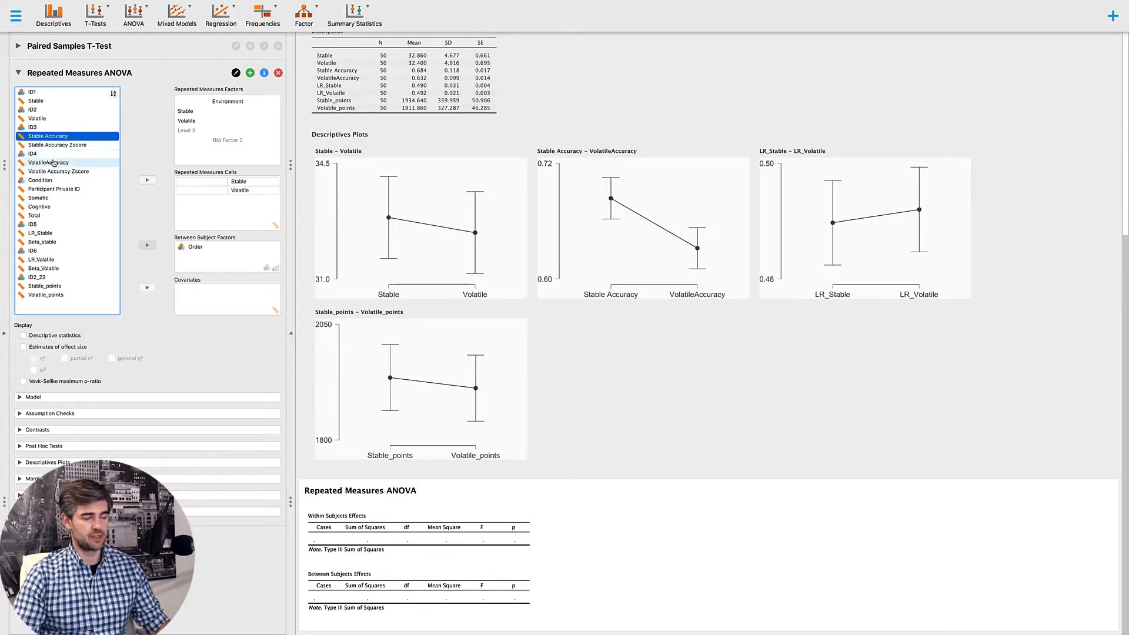
left_click(53, 163, "super")
left_click(147, 180)
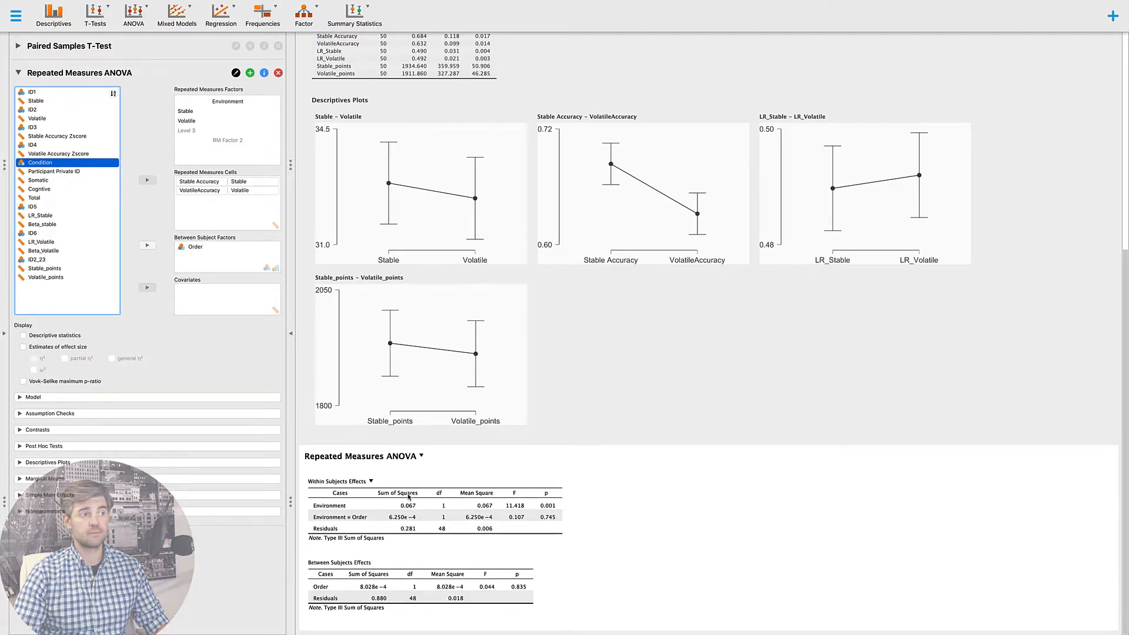
- Set up an ANOVA descriptives plot with Environment on the horizontal axis, Order as separate lines, and error bars displayed
left_click(21, 447)
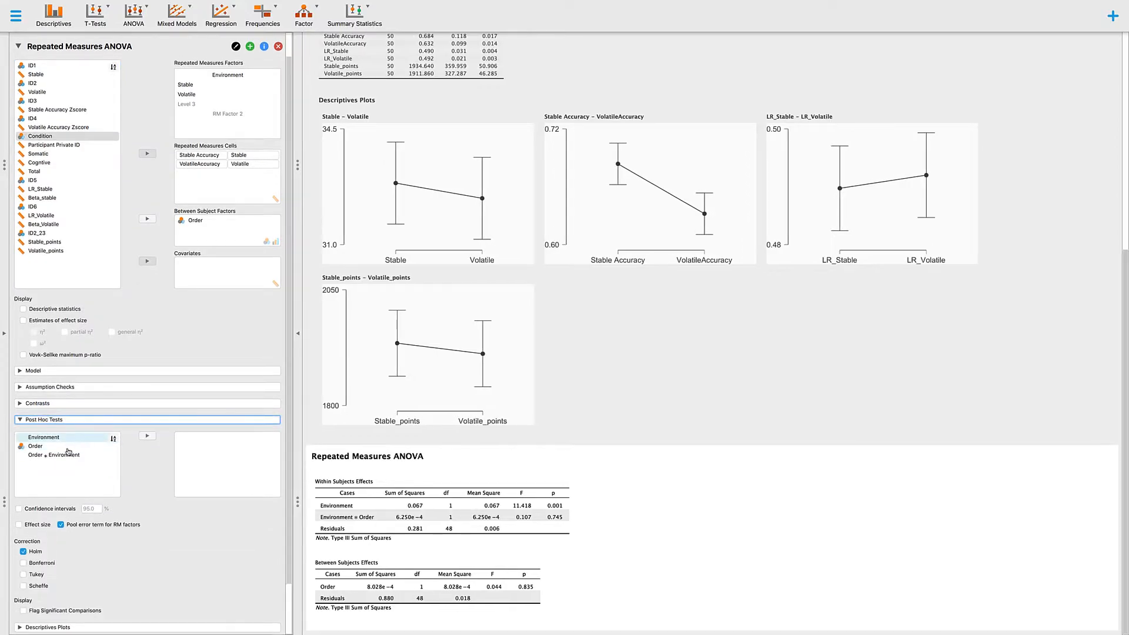
left_click(19, 422)
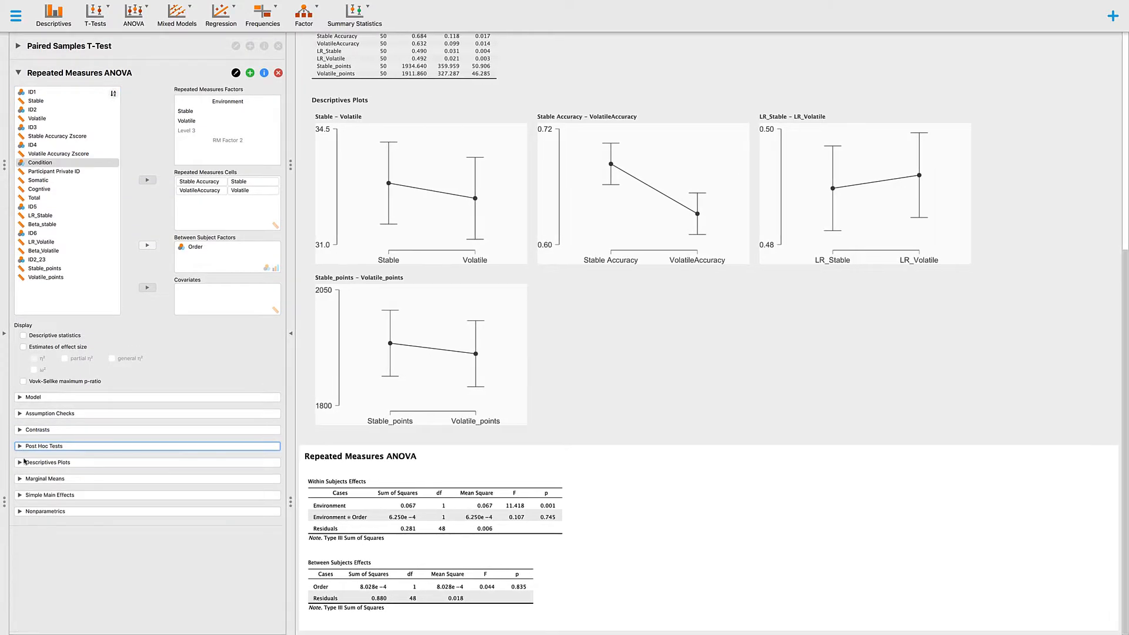
left_click(21, 463)
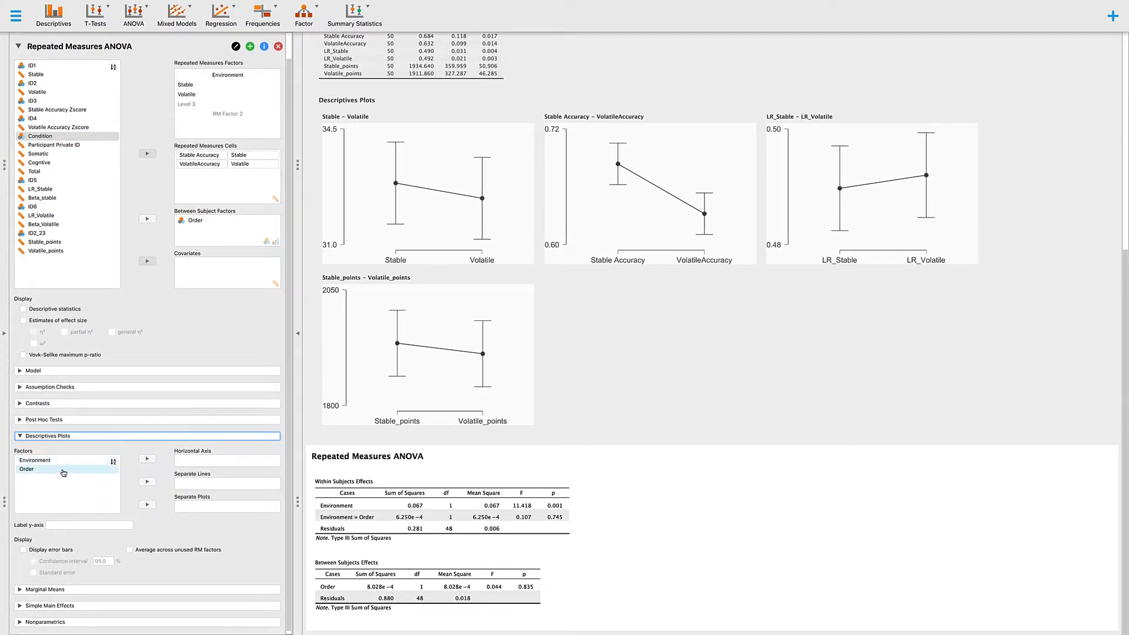
left_click_drag(64, 472, 232, 488)
left_click(35, 460)
left_click(147, 458)
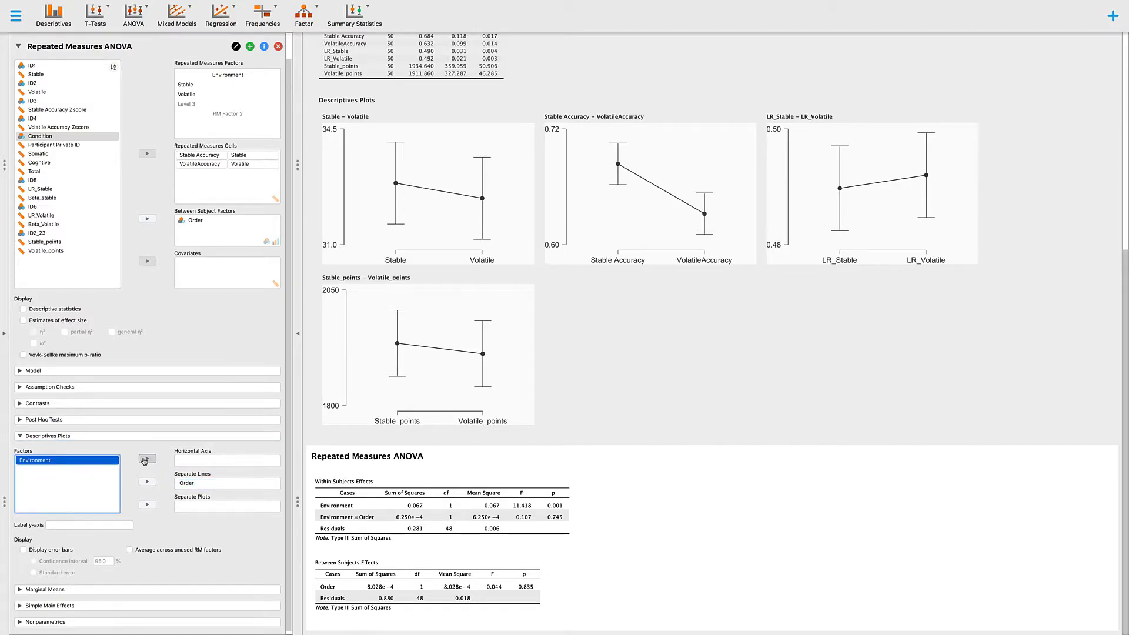
left_click(65, 544)
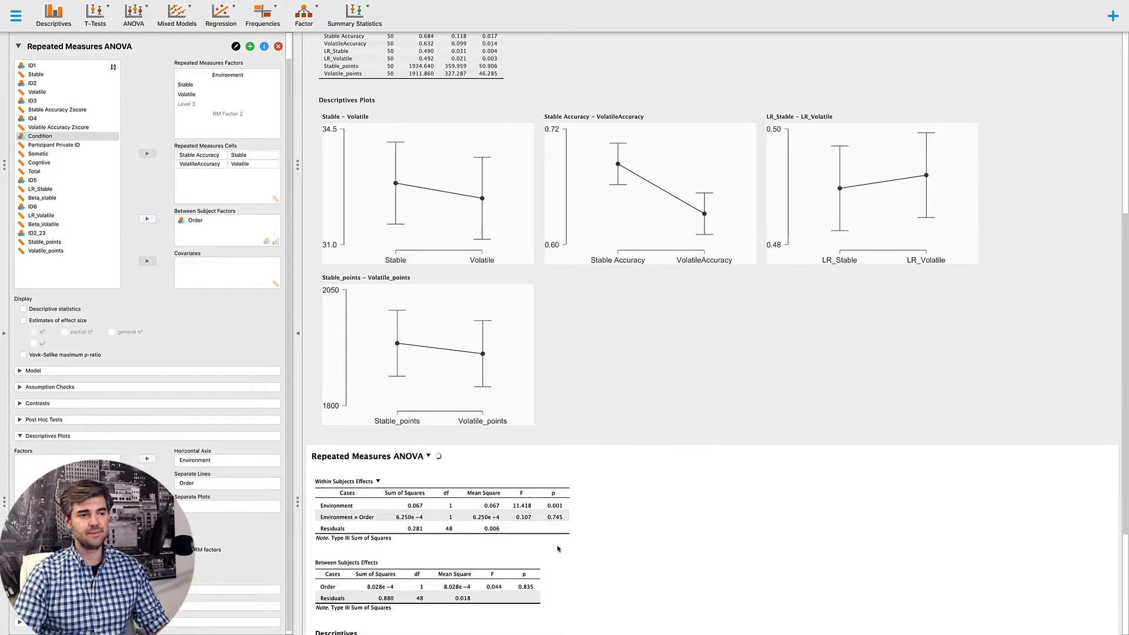
- Include effect size estimates in the ANOVA output, with both η² and partial η²
scroll(558, 549, "down", 4)
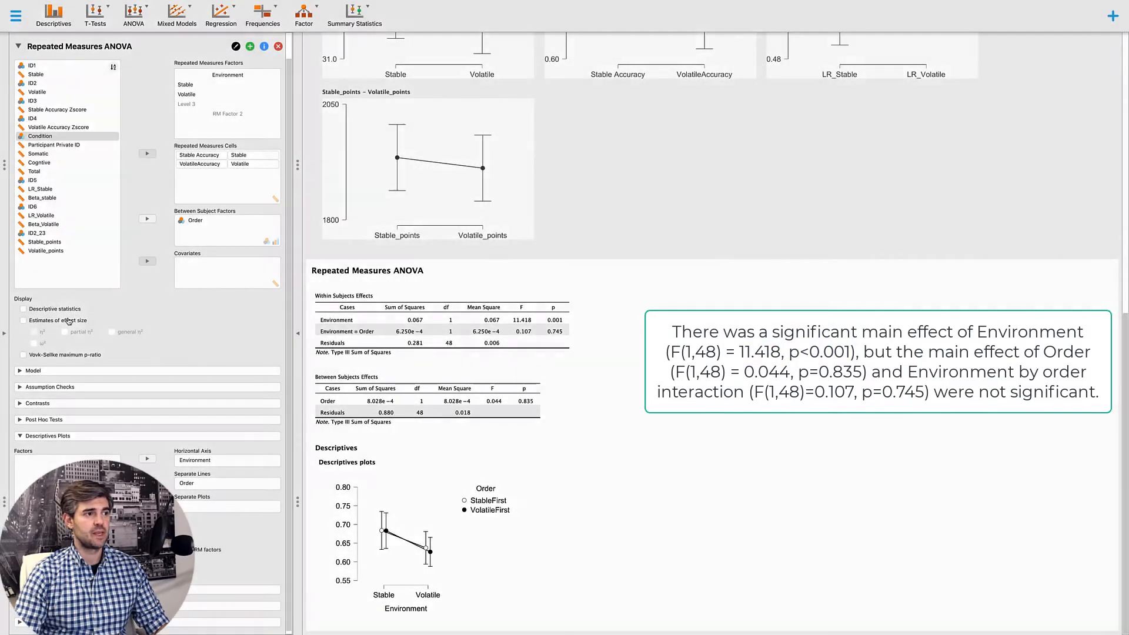
left_click(68, 322)
left_click(66, 332)
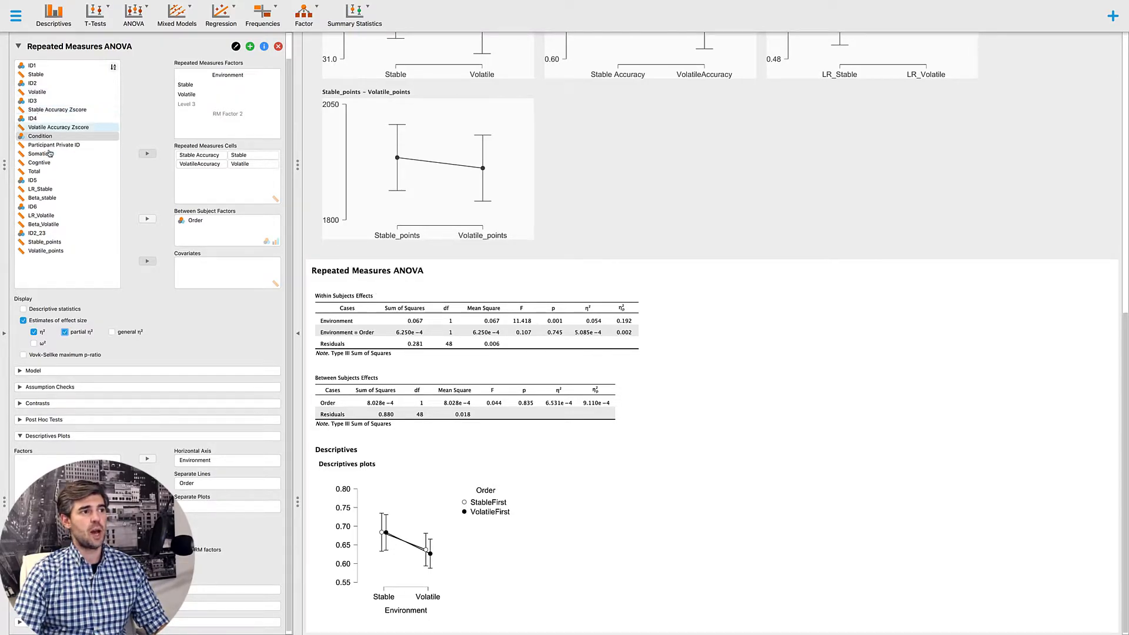
- Replace the accuracy variables in the repeated measures cells with LR_Stable for Stable and LR_Volatile for Volatile
left_click(50, 189)
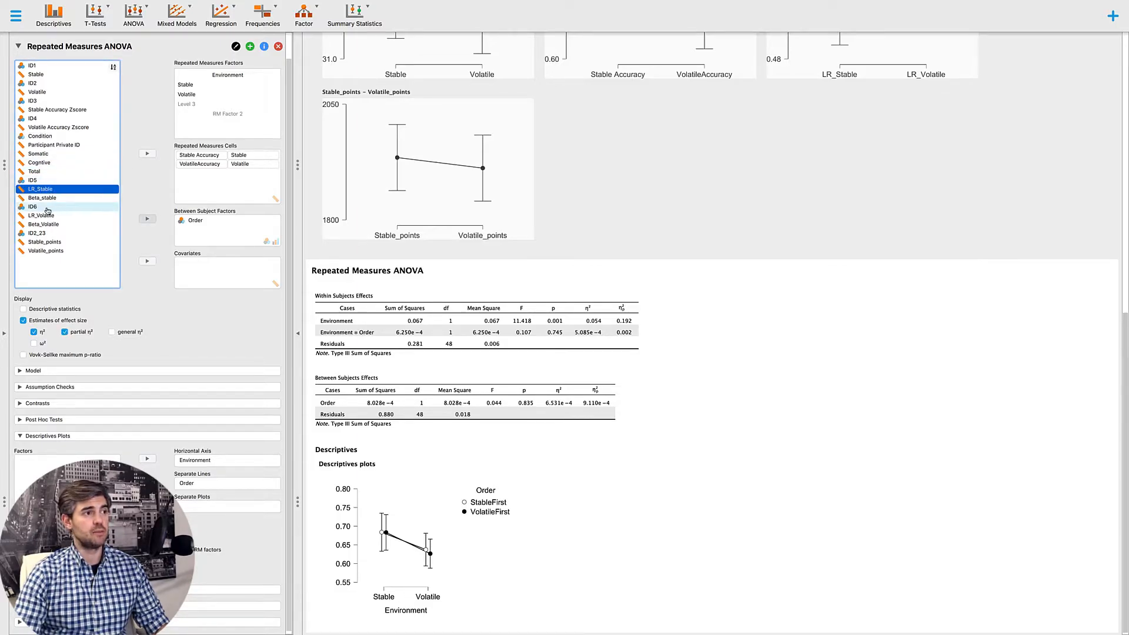
left_click_drag(49, 192, 196, 157)
left_click_drag(44, 215, 202, 163)
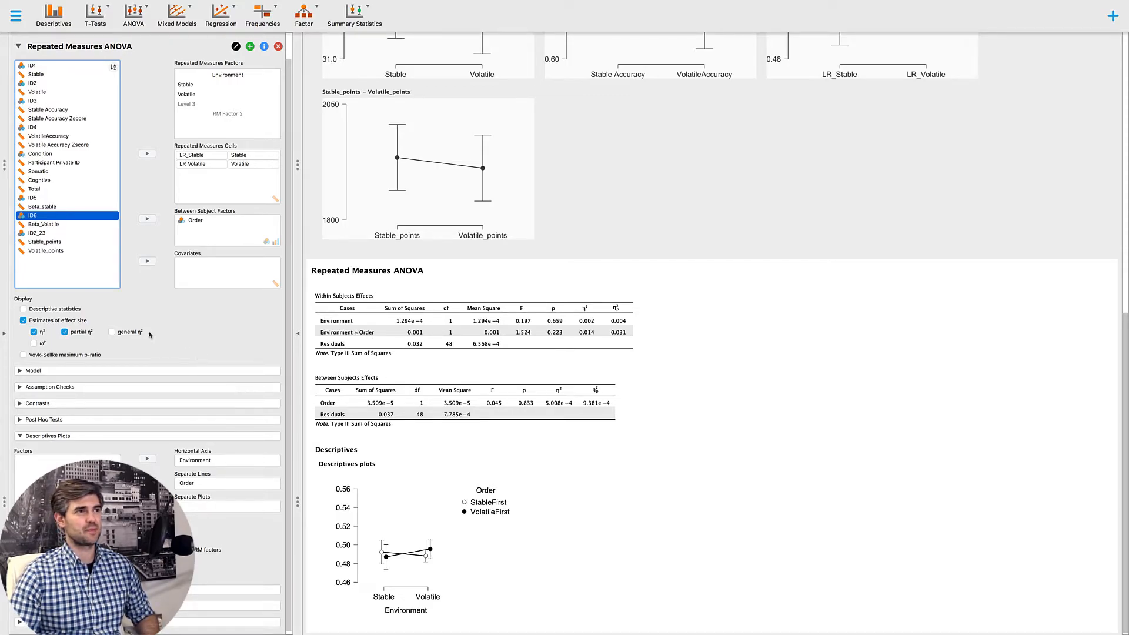
scroll(149, 335, "down", 1)
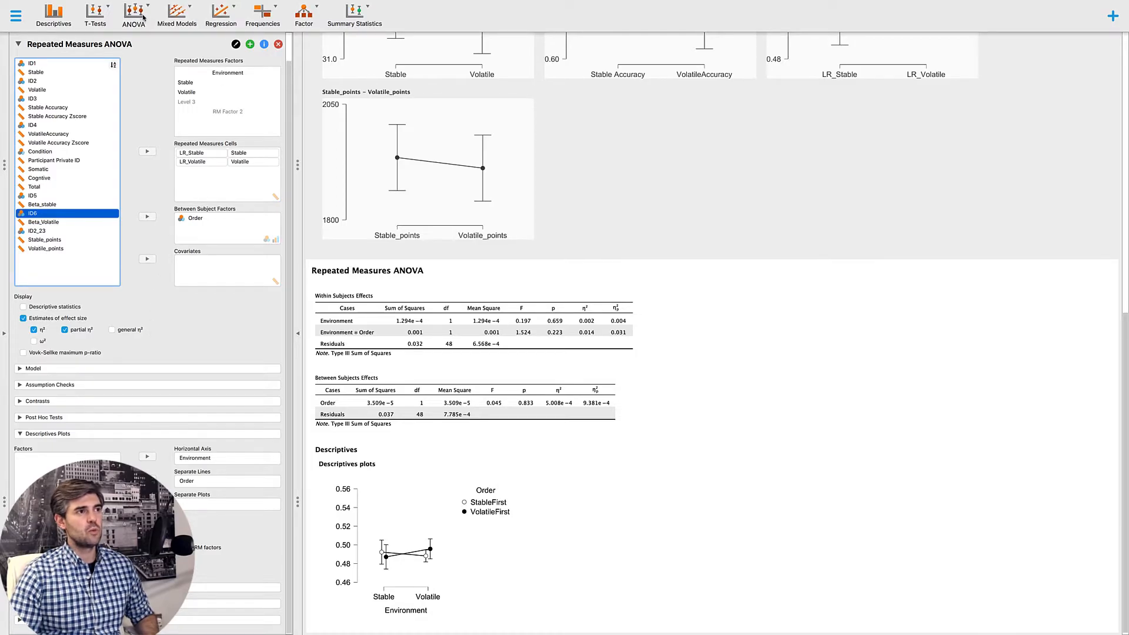
- Start a classical correlation analysis with LR_Stable and LR_Volatile as variables
left_click(231, 14)
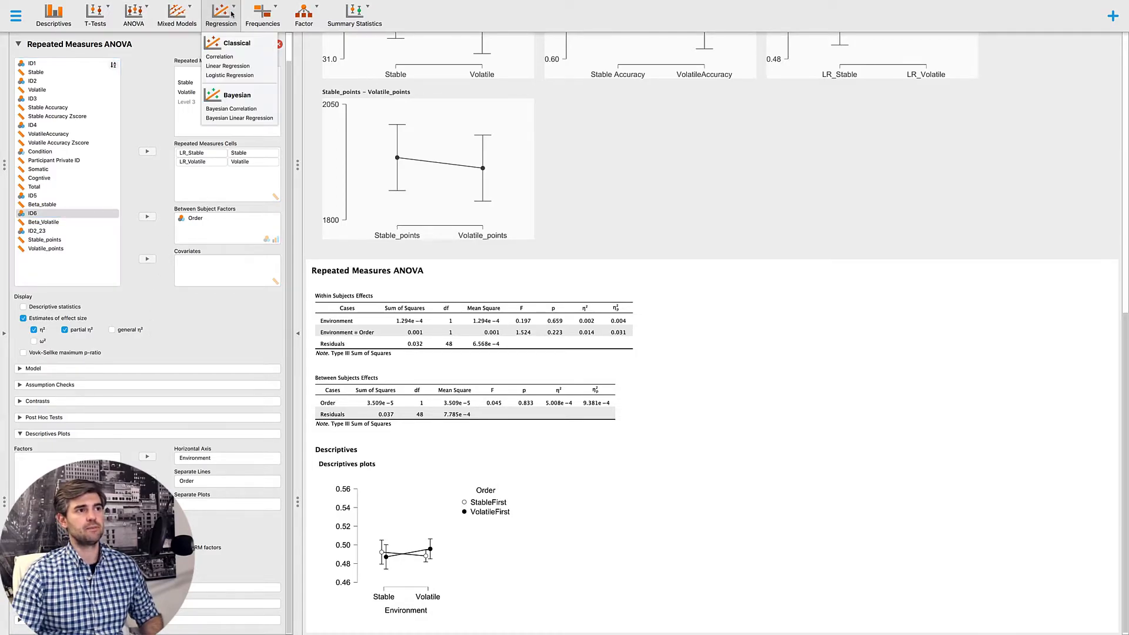
left_click(219, 57)
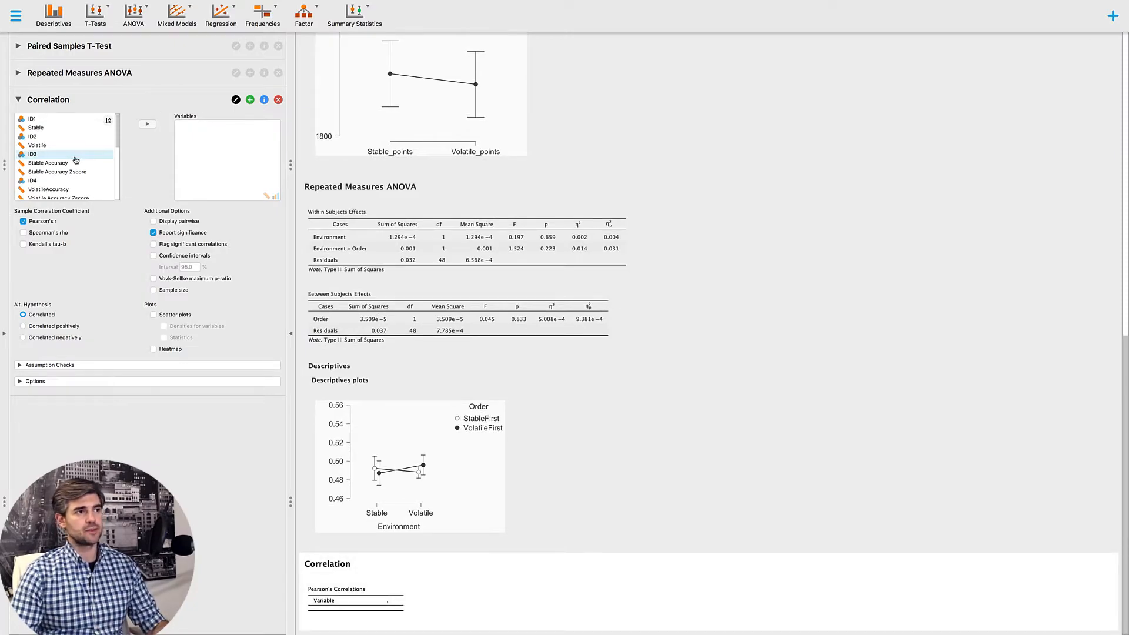
scroll(75, 160, "down", 10)
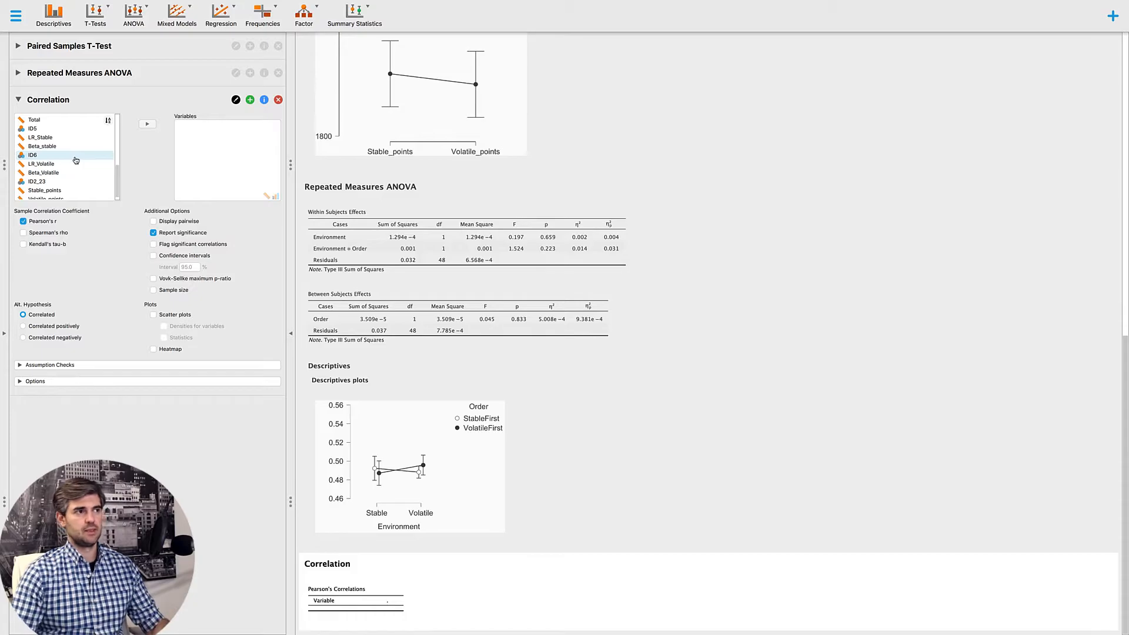
left_click(57, 164)
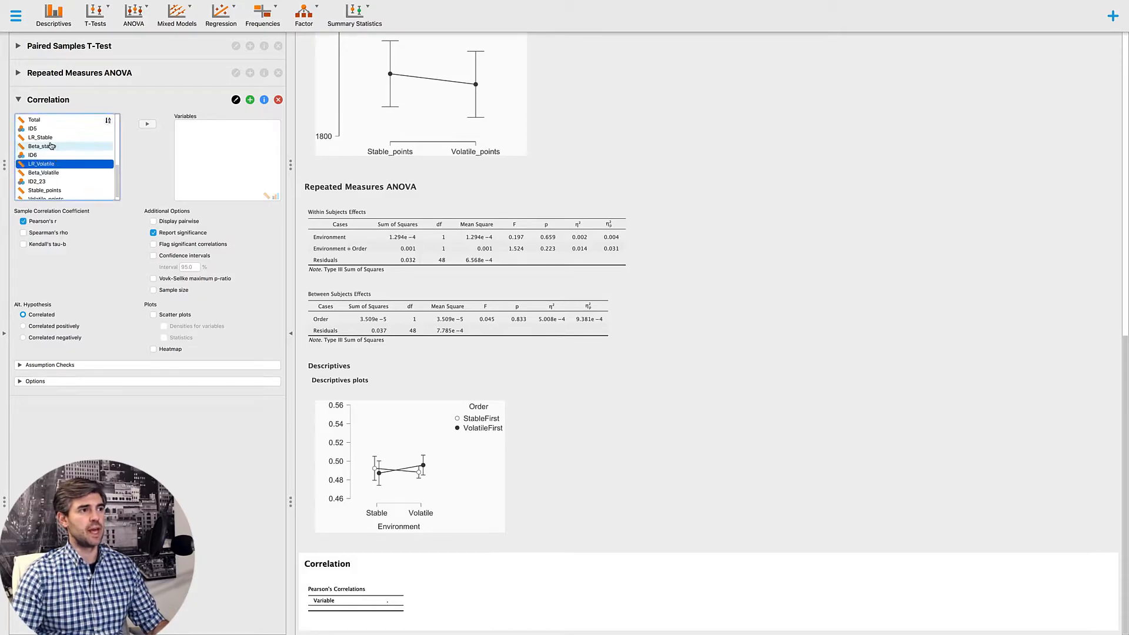
left_click(41, 137, "super")
left_click(146, 124)
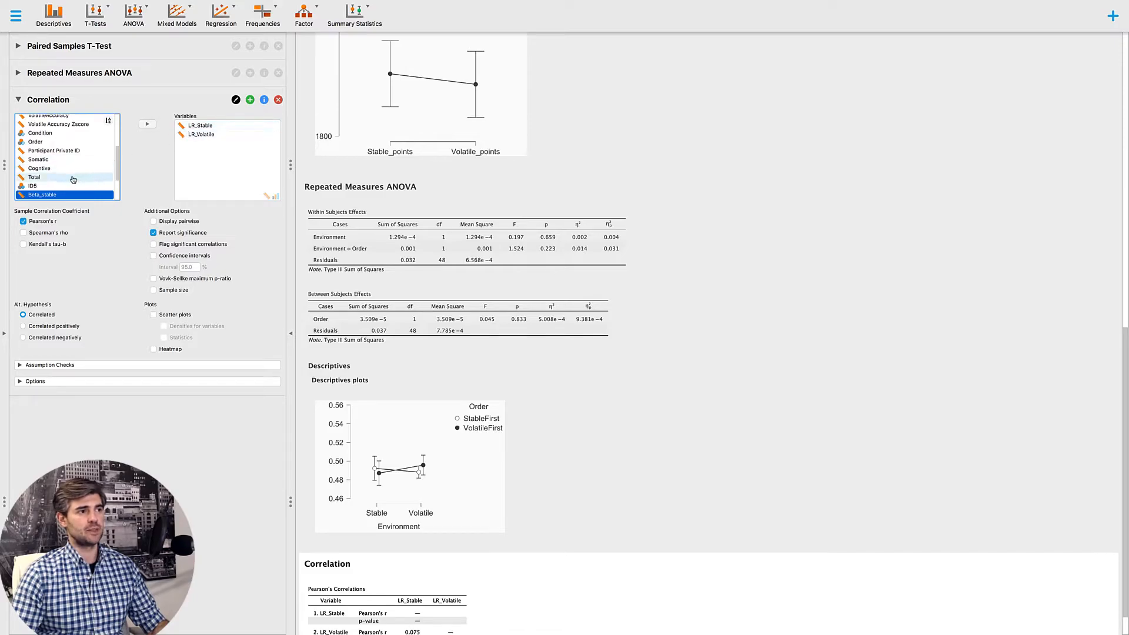
- Add Stable_points and Volatile_points to the correlation variables
scroll(73, 180, "down", 3)
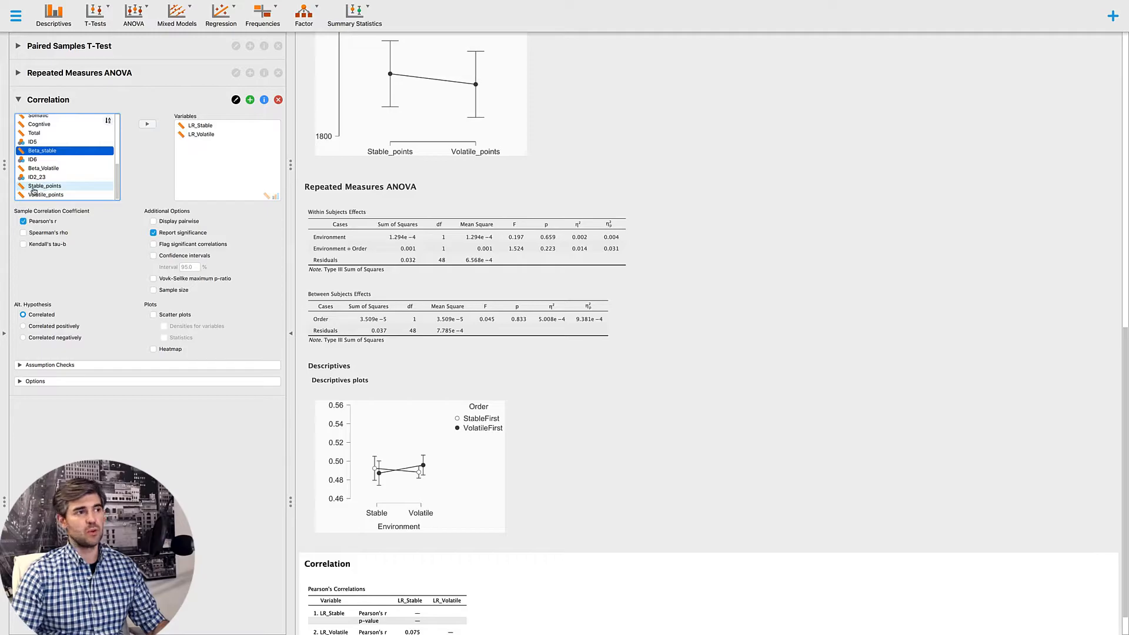
left_click(43, 189)
left_click(45, 194, "shift")
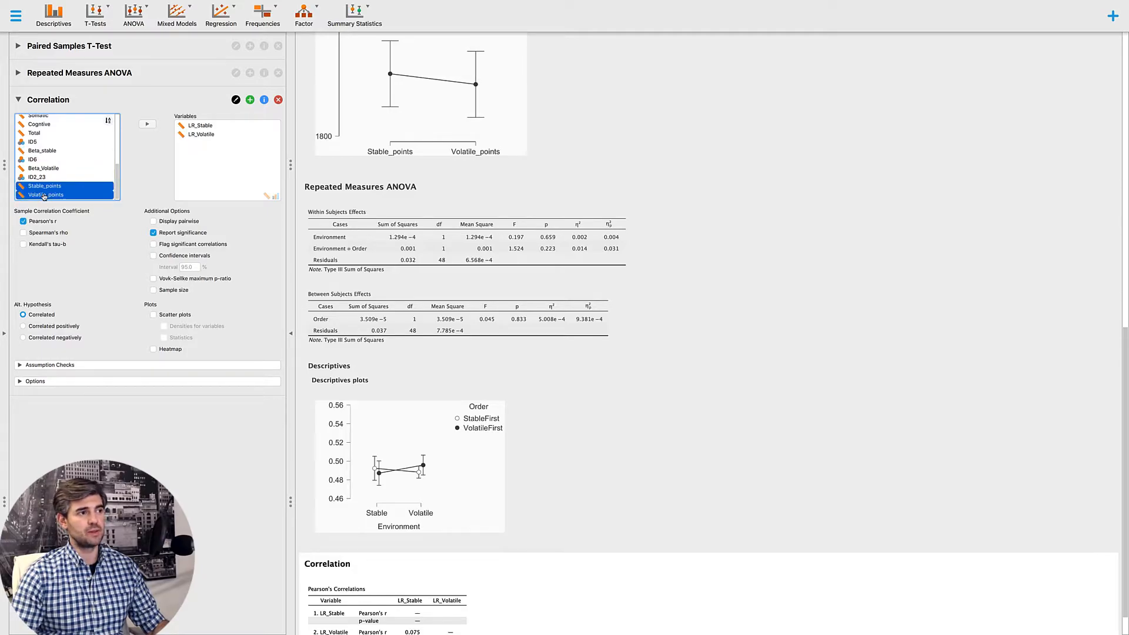
left_click(147, 124)
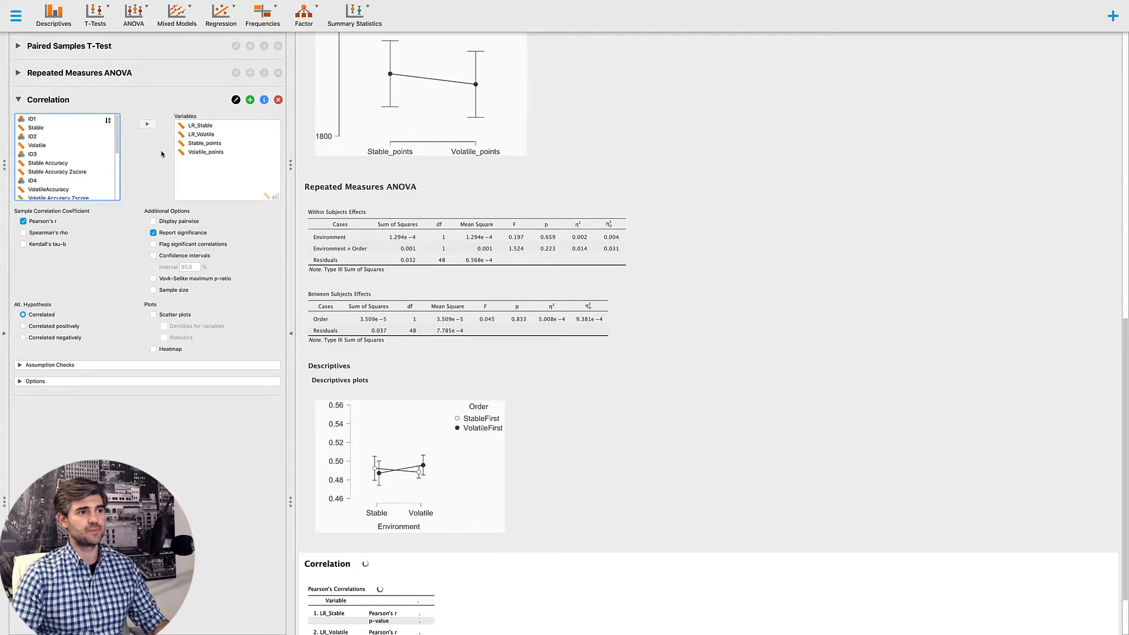
- Display the correlations pairwise with significant ones flagged, and add scatter plots for the variable pairs
left_click(174, 244)
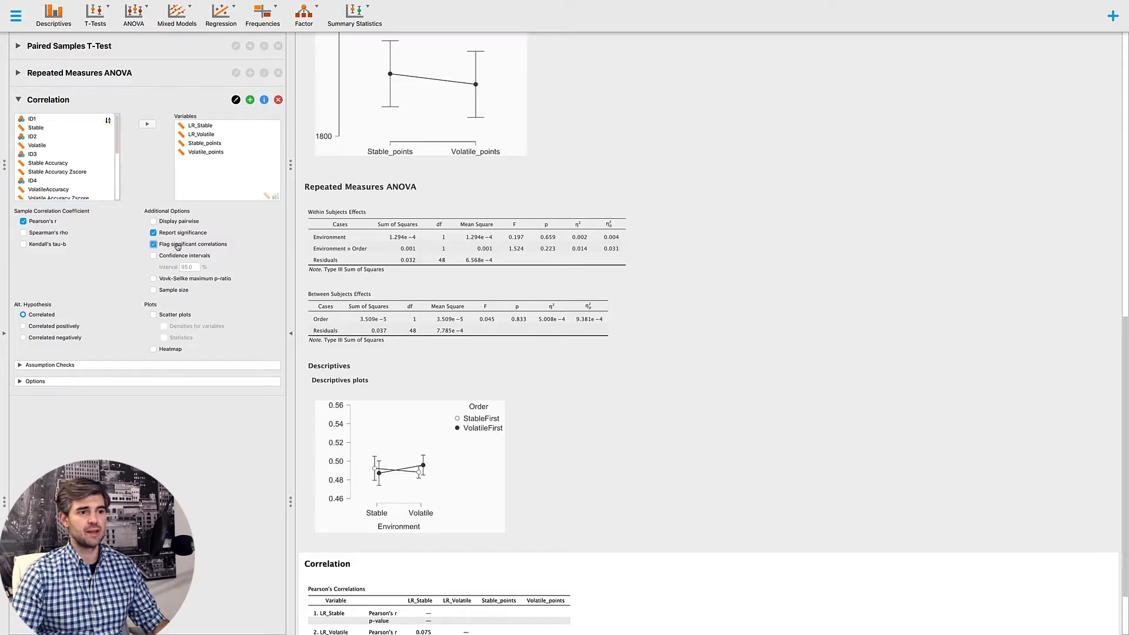
left_click(179, 222)
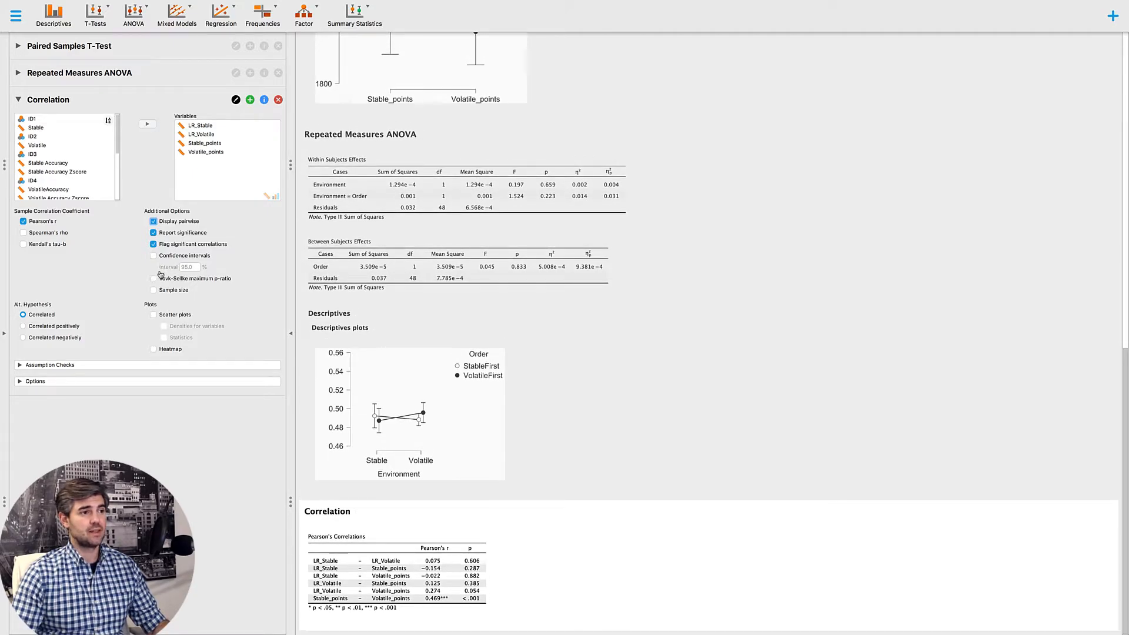
left_click(153, 315)
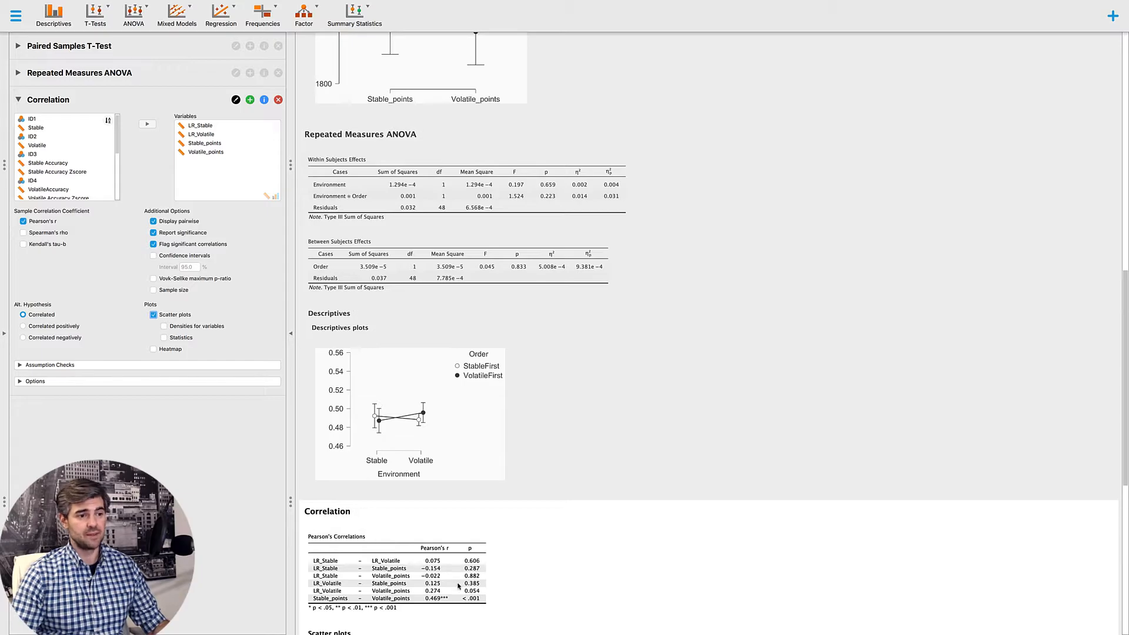
scroll(458, 585, "down", 5)
scroll(458, 586, "down", 3)
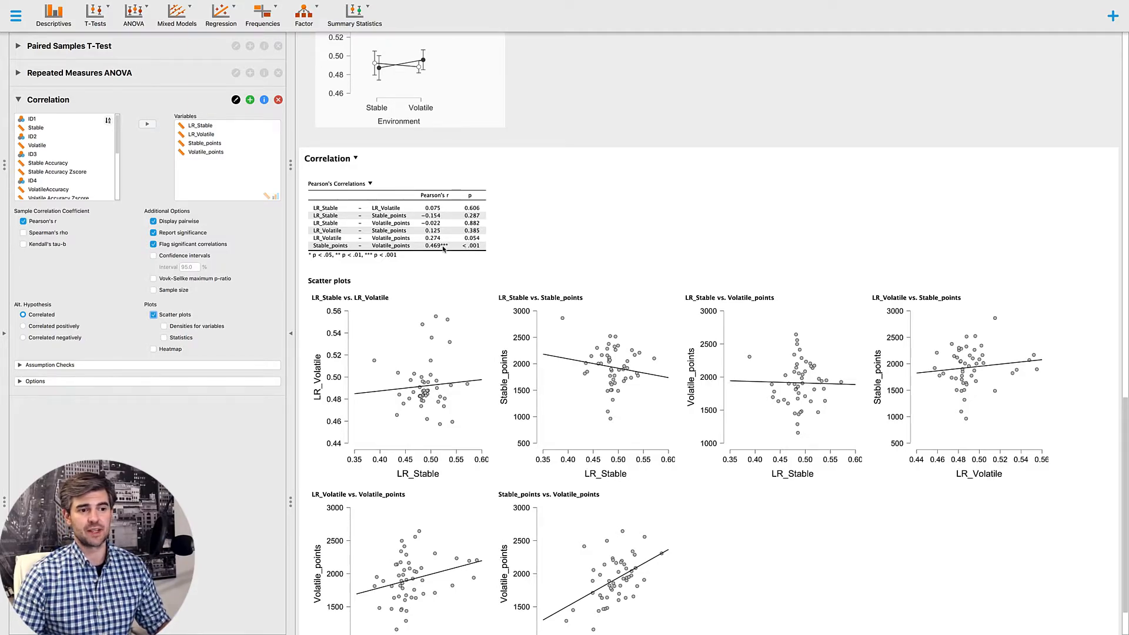
scroll(445, 247, "down", 2)
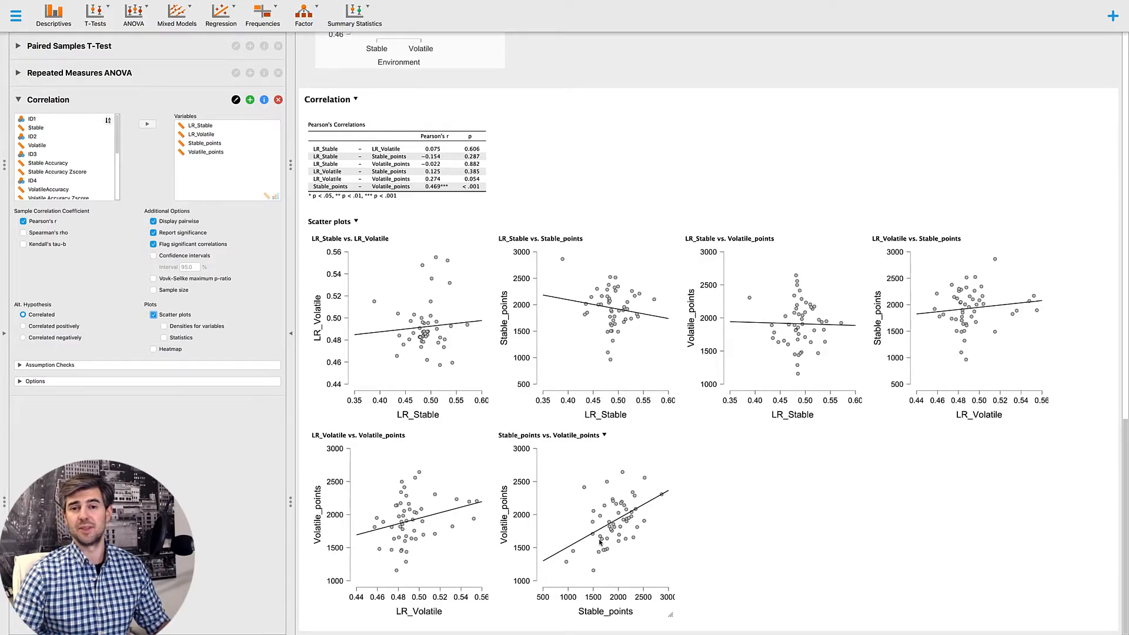
- Add the Shapiro check for pairwise normality and Kendall's tau-b coefficients to the correlation output
left_click(21, 365)
scroll(127, 383, "down", 2)
left_click(174, 337)
scroll(182, 338, "up", 2)
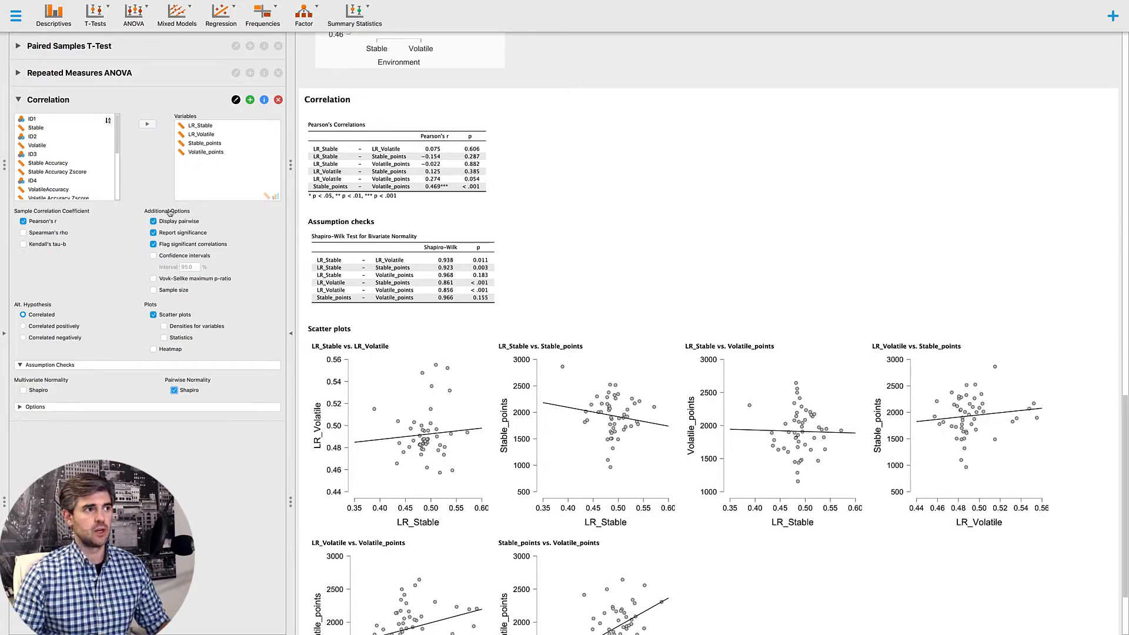
left_click(38, 246)
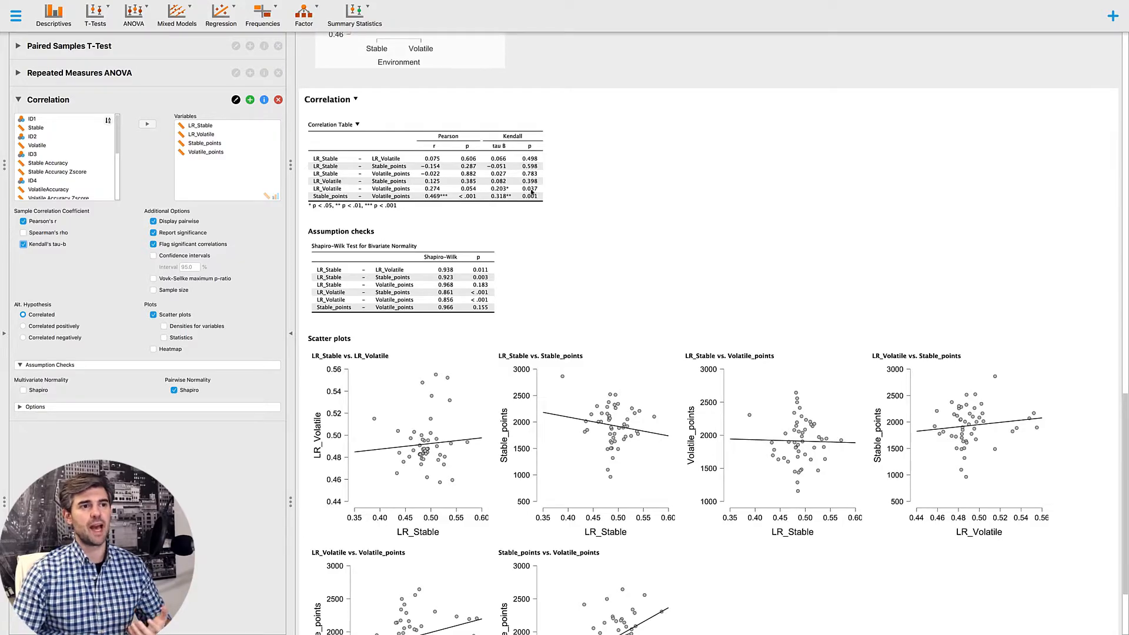
scroll(532, 192, "down", 2)
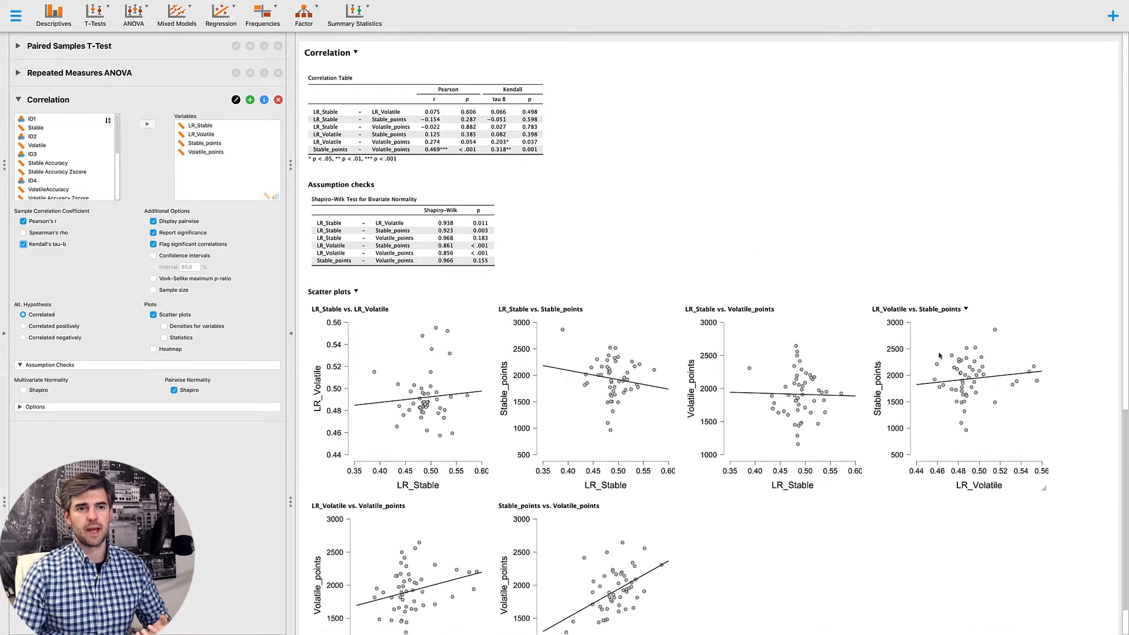
scroll(618, 500, "down", 2)
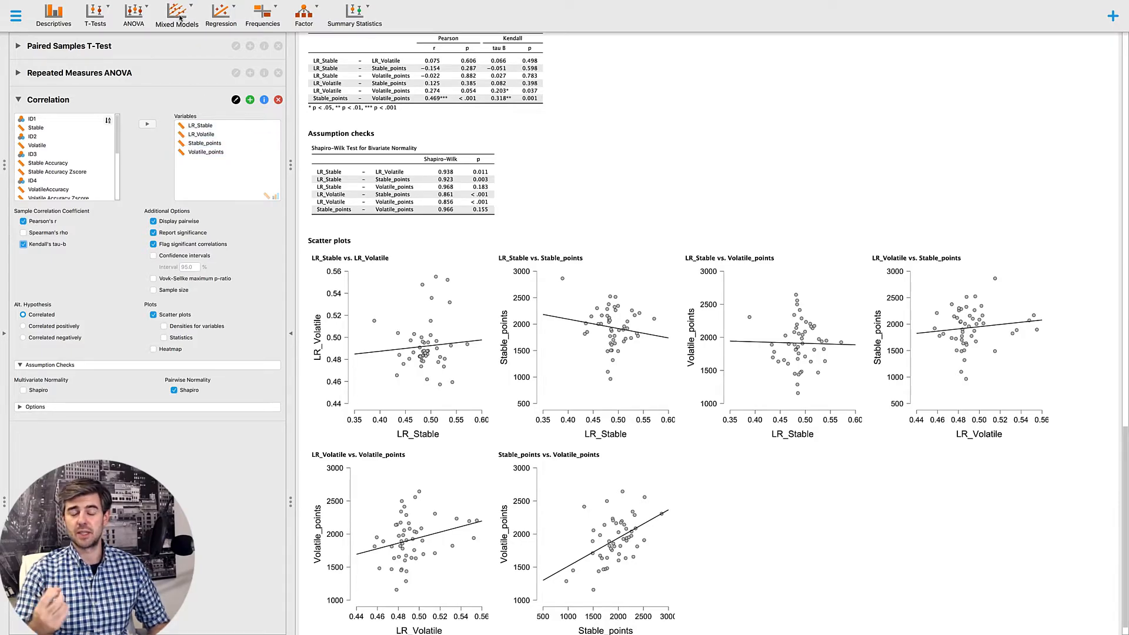
- Show the data and create a computed scale column named LR V-S, using the visual formula builder
left_click(5, 341)
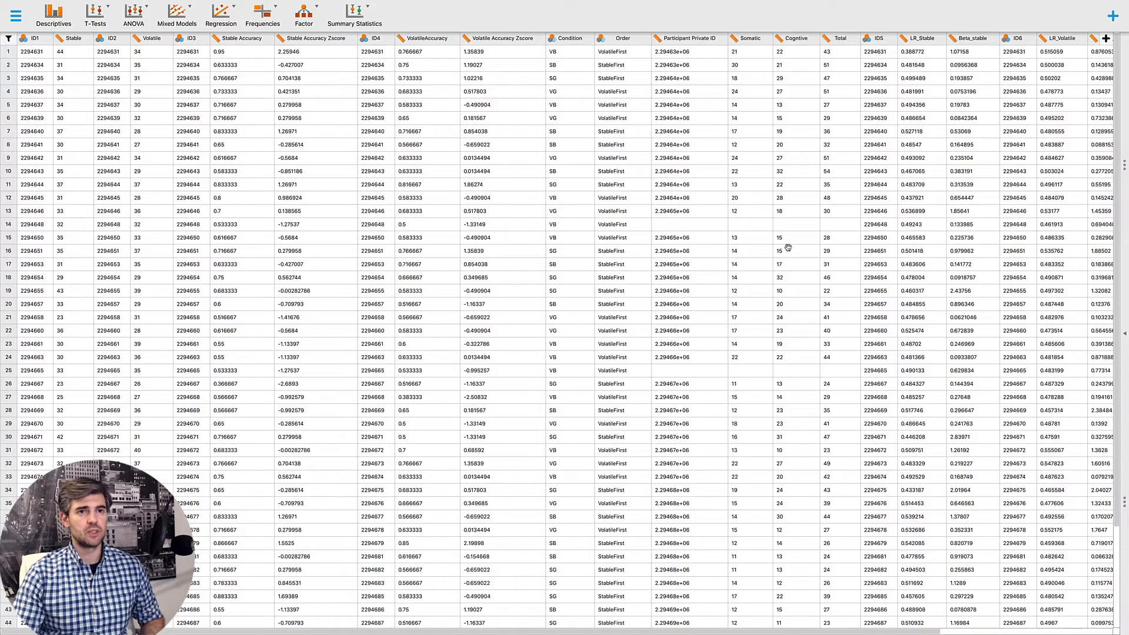
scroll(788, 246, "right", 3)
scroll(788, 247, "right", 2)
scroll(788, 247, "right", 2)
left_click(1105, 38)
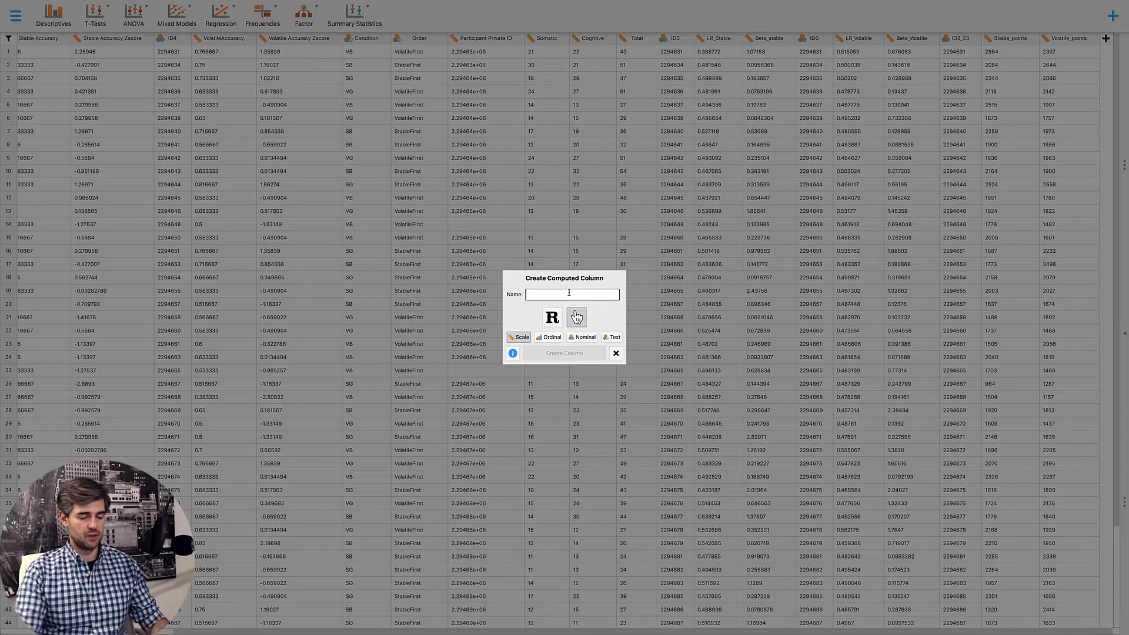
type("LR V-S")
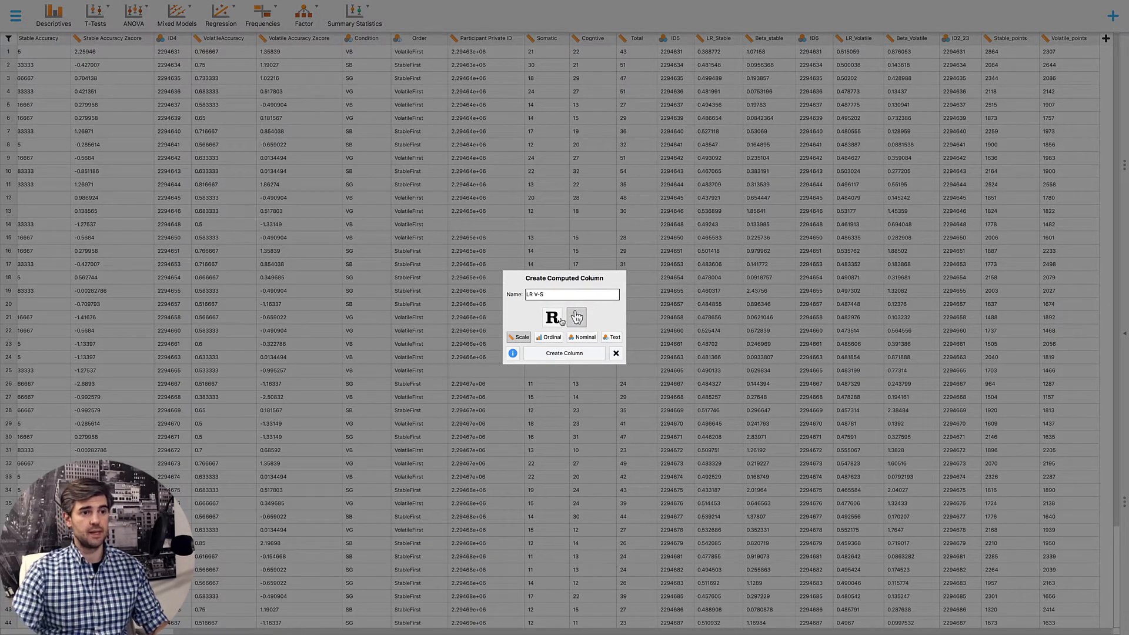
left_click(556, 354)
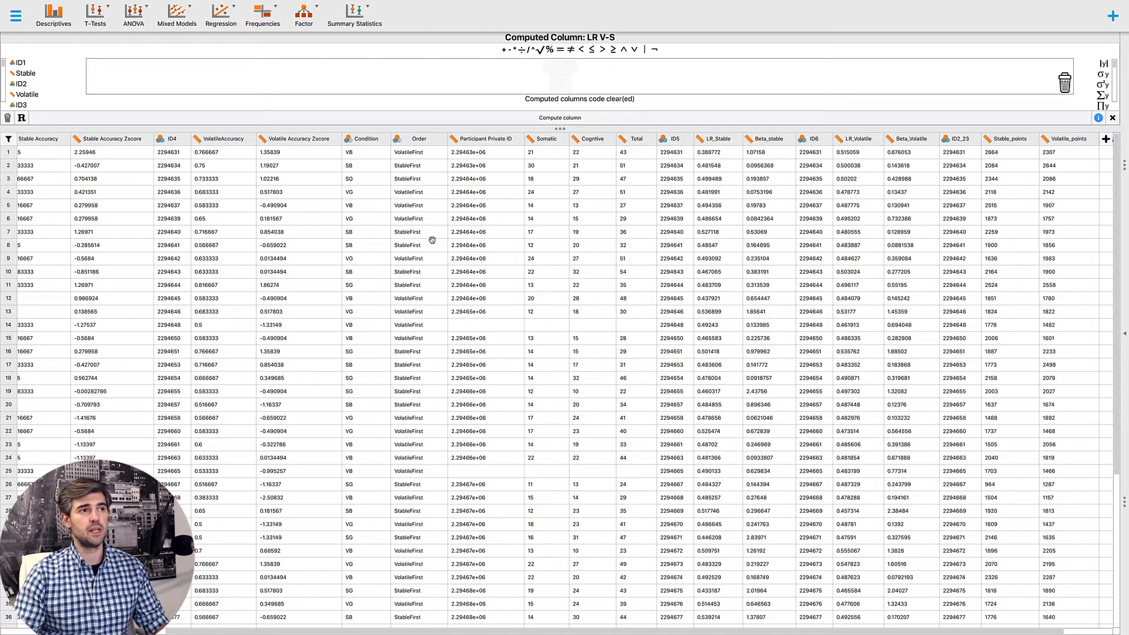
- Define the LR V-S column as LR_Volatile minus LR_Stable and compute it
left_click_drag(82, 128, 90, 323)
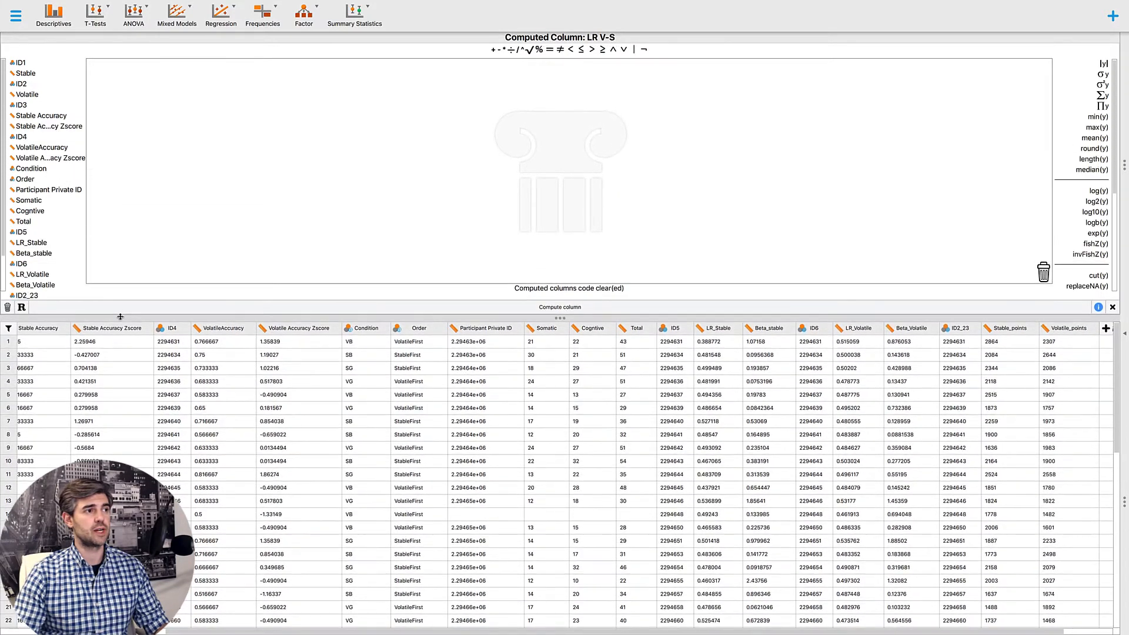
scroll(35, 233, "down", 1)
left_click_drag(29, 241, 144, 101)
left_click(499, 50)
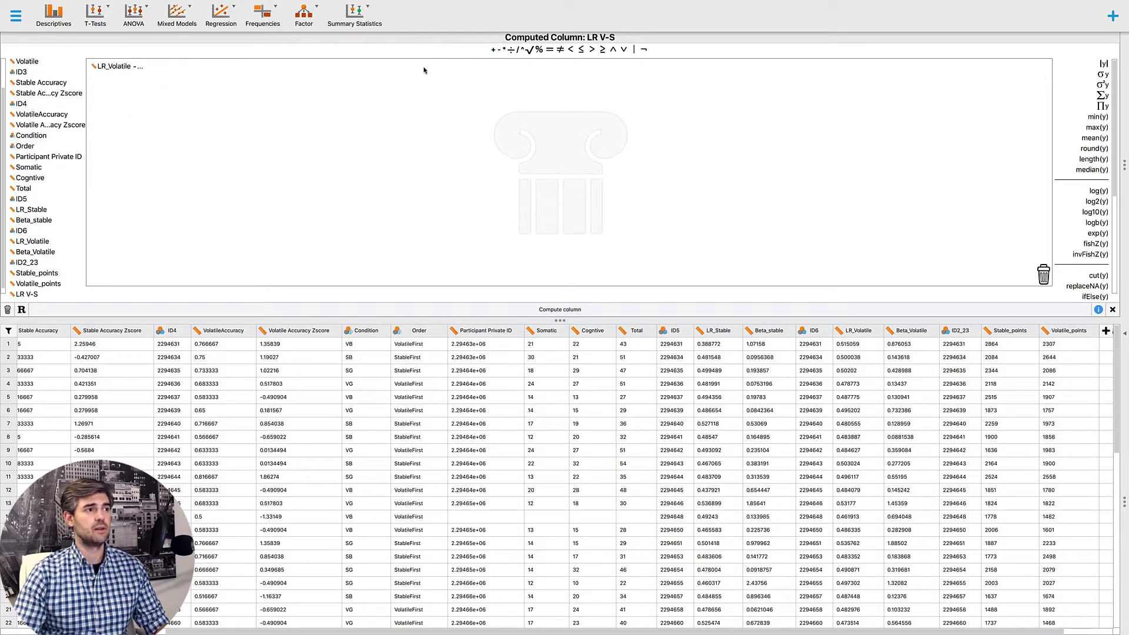
left_click_drag(34, 210, 154, 65)
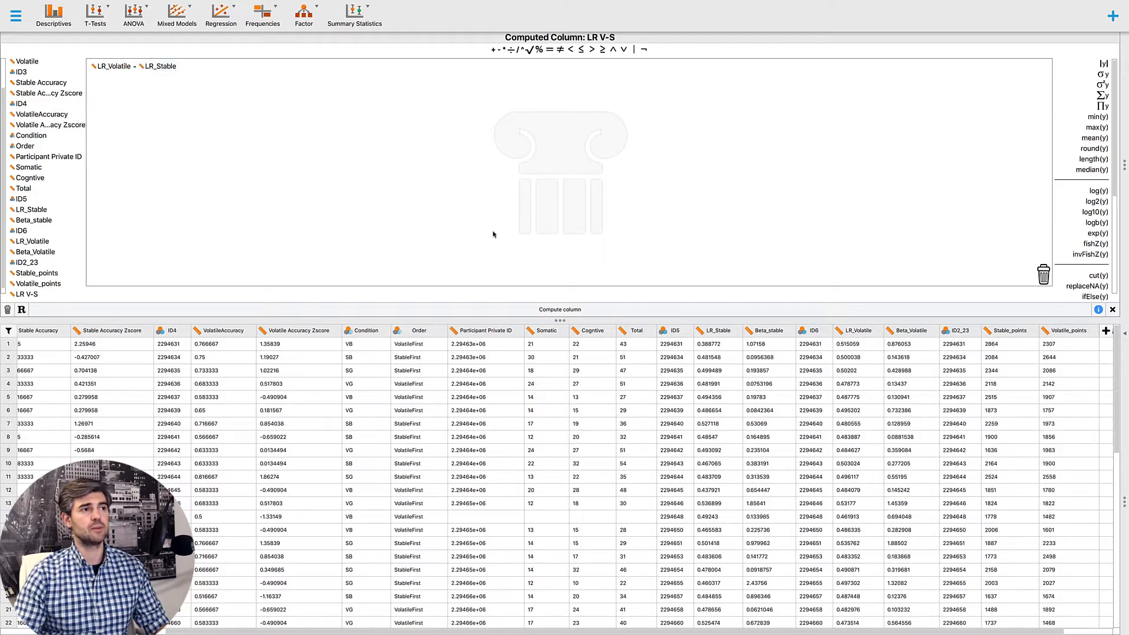
left_click(758, 307)
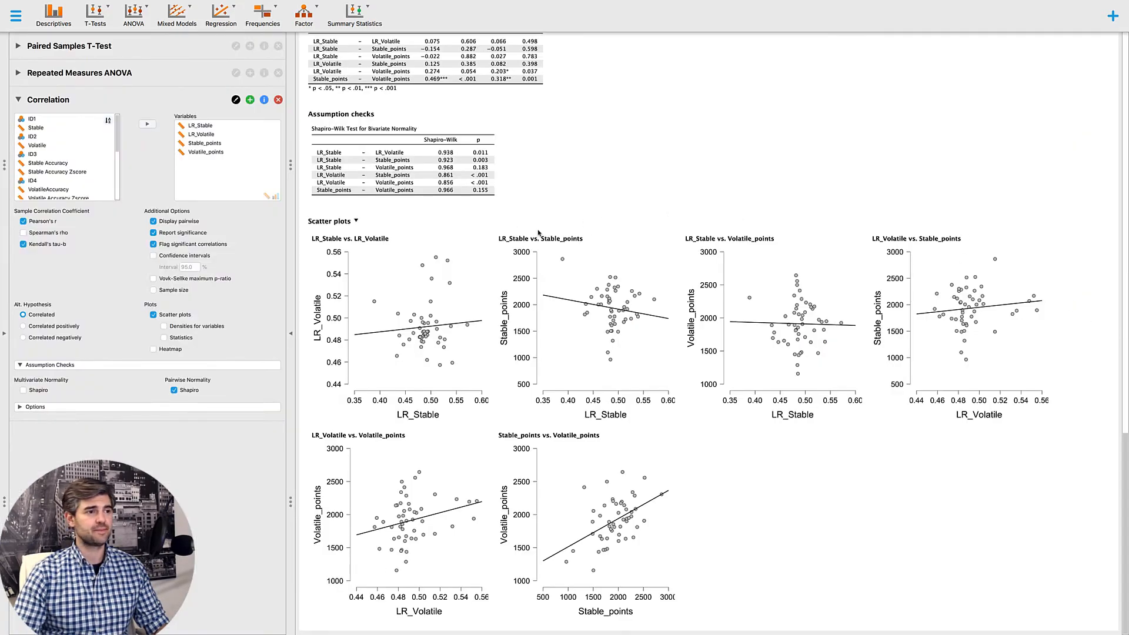
- Start a second classical correlation analysis with LR V-S as its first variable
left_click(233, 19)
left_click(219, 56)
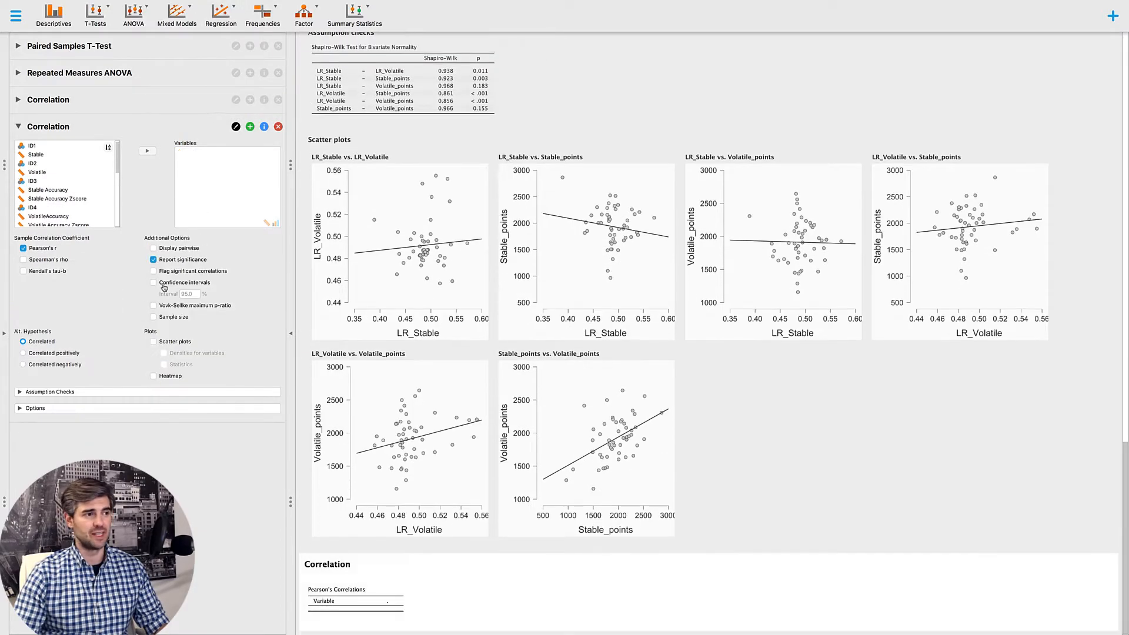
scroll(64, 188, "down", 10)
left_click(50, 222)
left_click(147, 151)
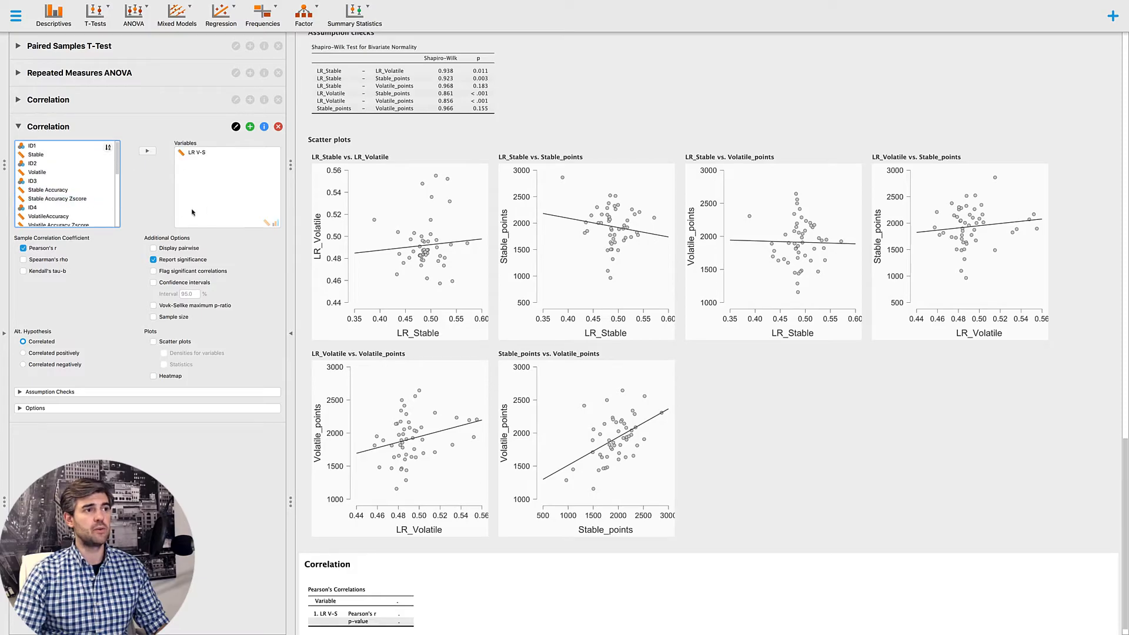
- Add Somatic, Cogntive and Total to the variables correlated with LR V-S
scroll(65, 188, "down", 5)
left_click(71, 195)
scroll(71, 195, "up", 2)
left_click_drag(59, 183, 58, 201)
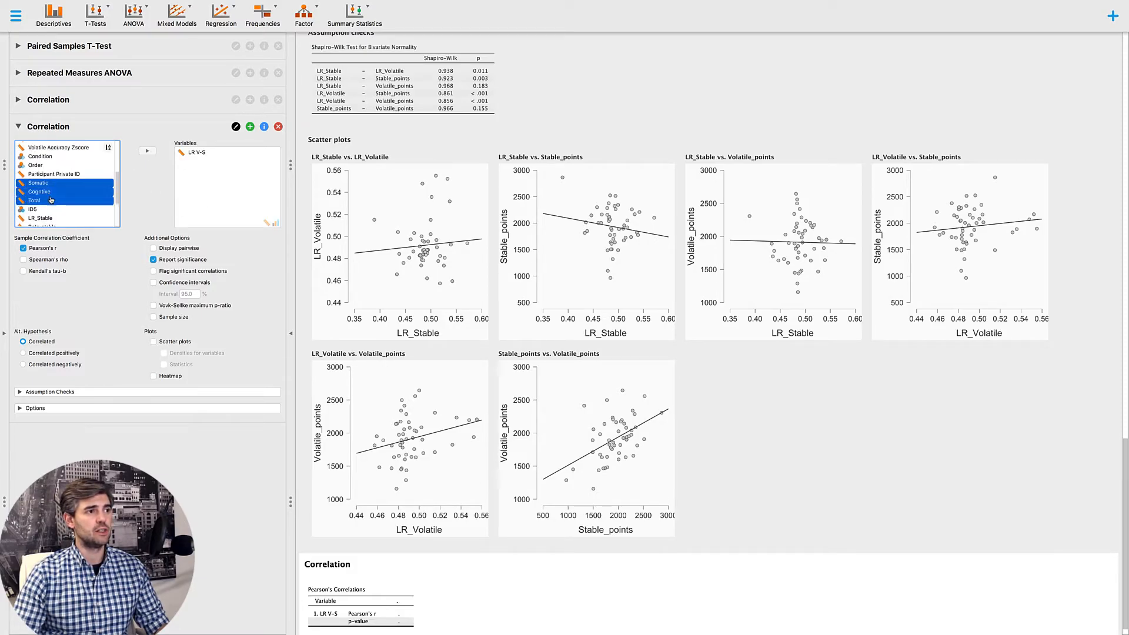
left_click_drag(184, 152, 187, 157)
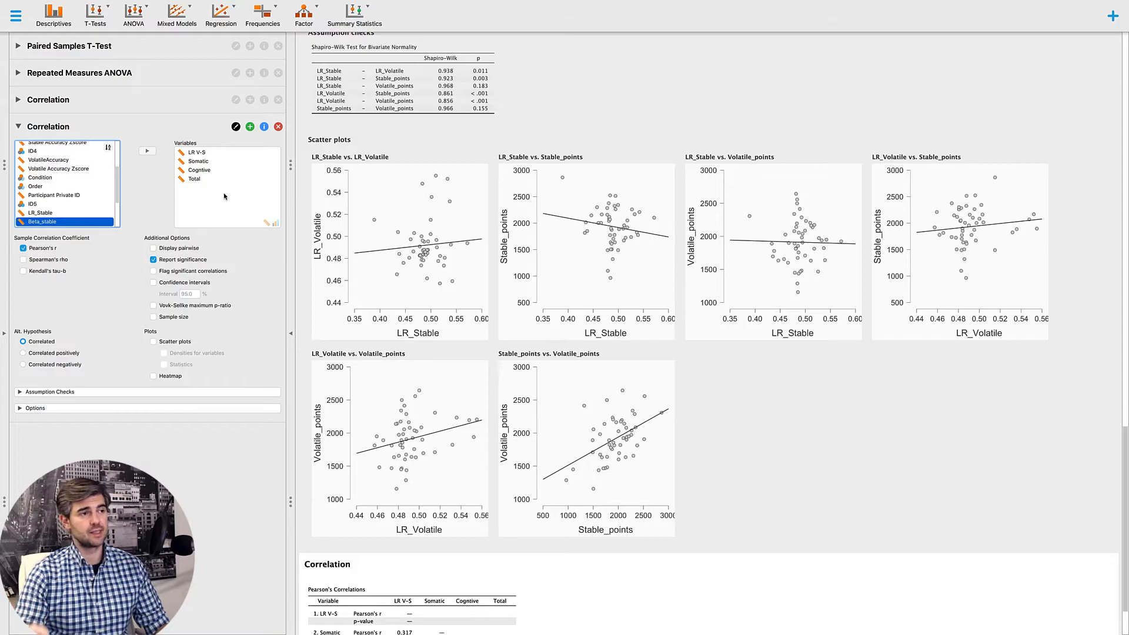
- Show the second correlation's results pairwise with significant correlations flagged, and include the Shapiro check for pairwise normality
left_click(175, 248)
left_click(174, 272)
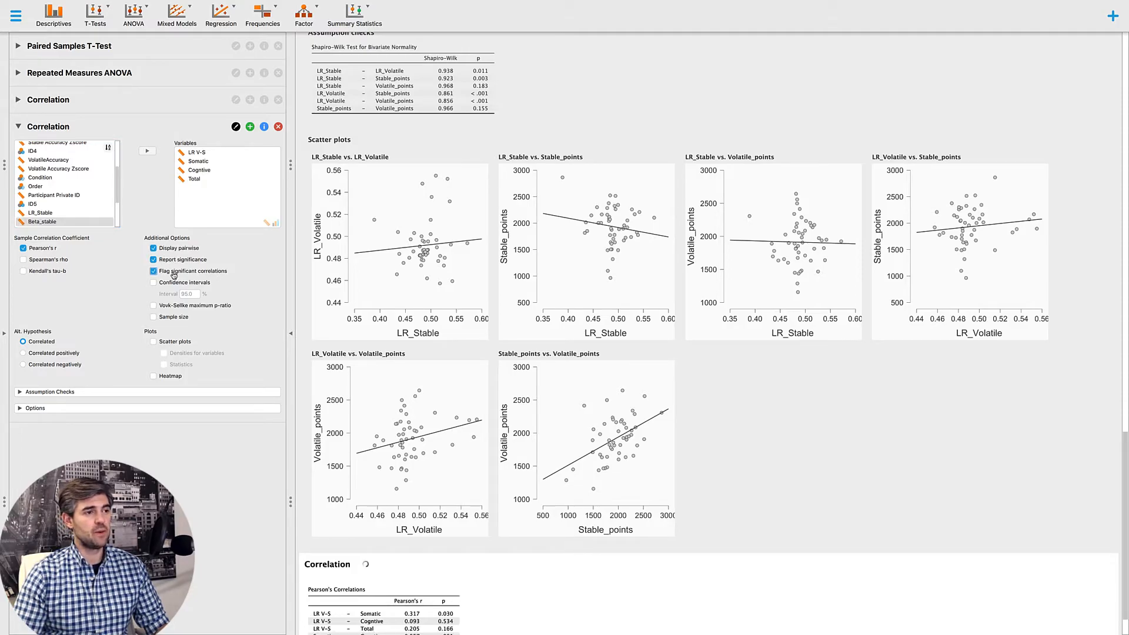
left_click(114, 392)
scroll(129, 400, "down", 2)
scroll(187, 336, "up", 2)
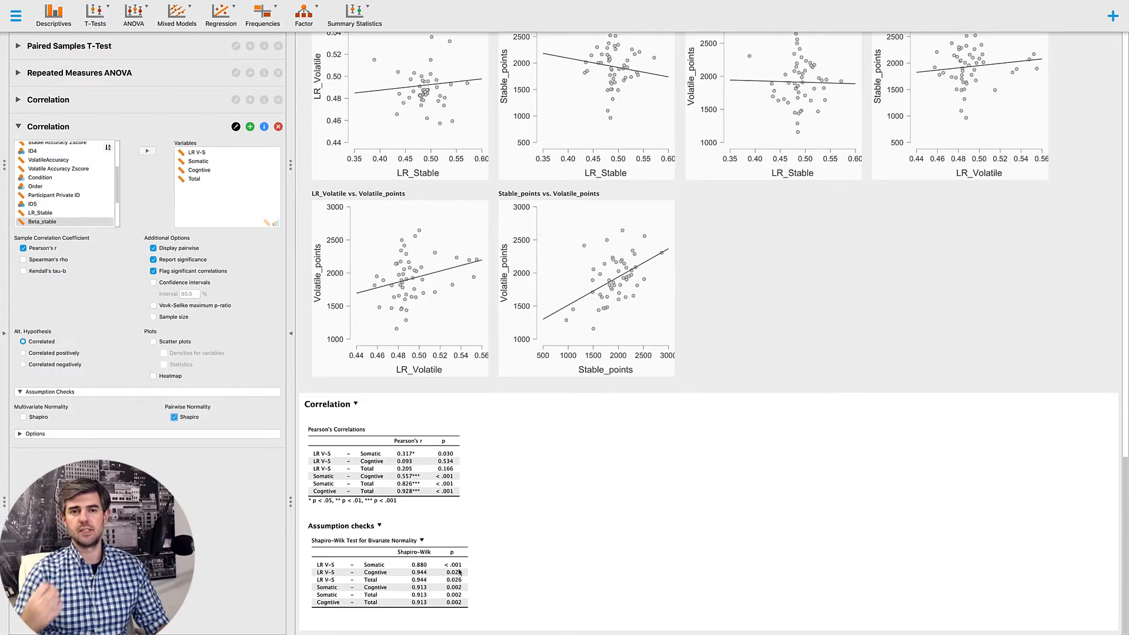
- Add Kendall's tau-b coefficients and scatter plots to the LR V-S correlation analysis
left_click(51, 272)
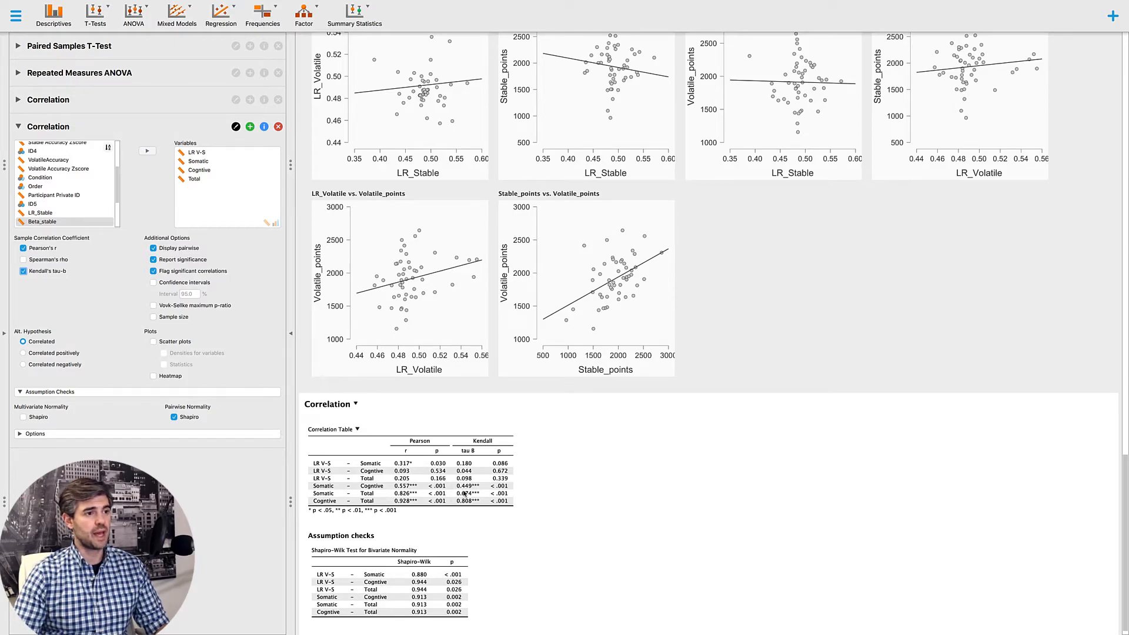
scroll(465, 494, "down", 1)
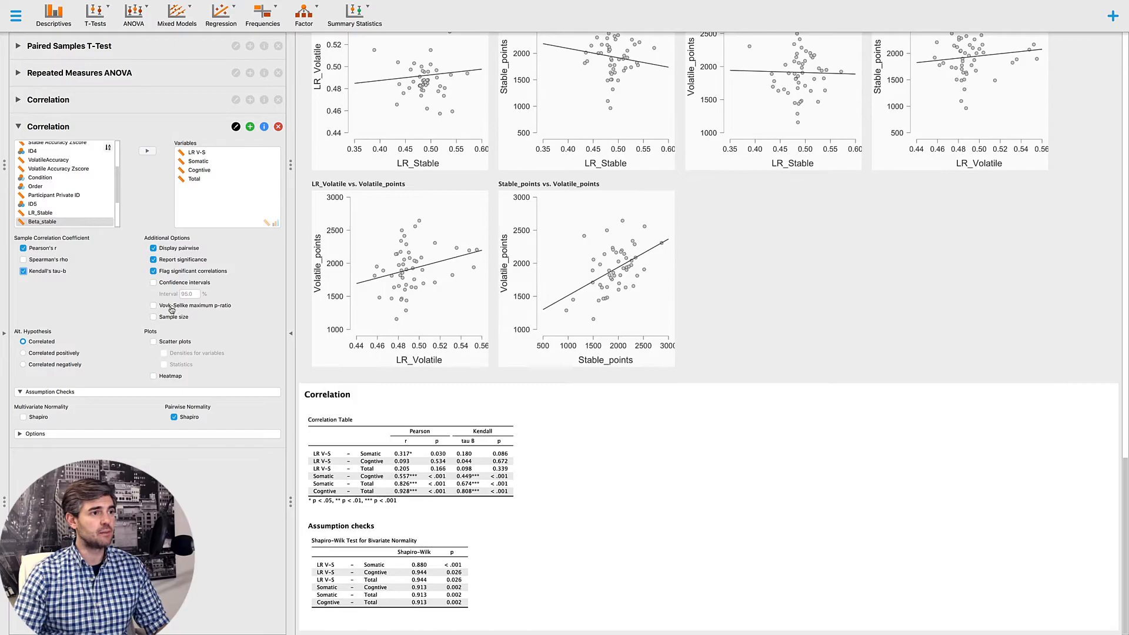
left_click(169, 344)
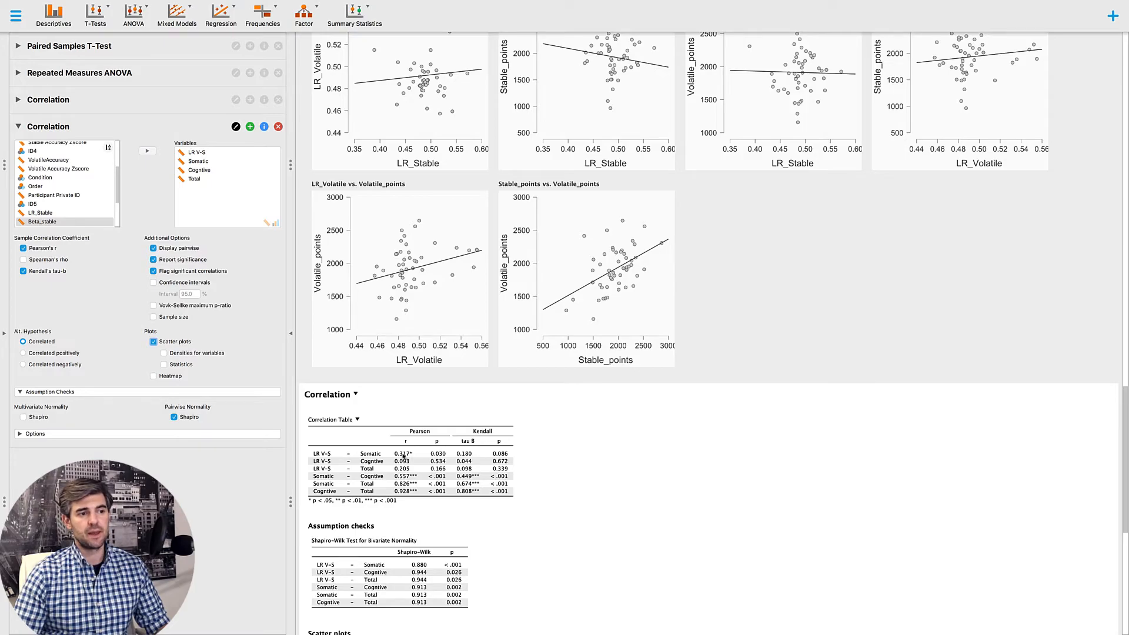
scroll(403, 456, "down", 6)
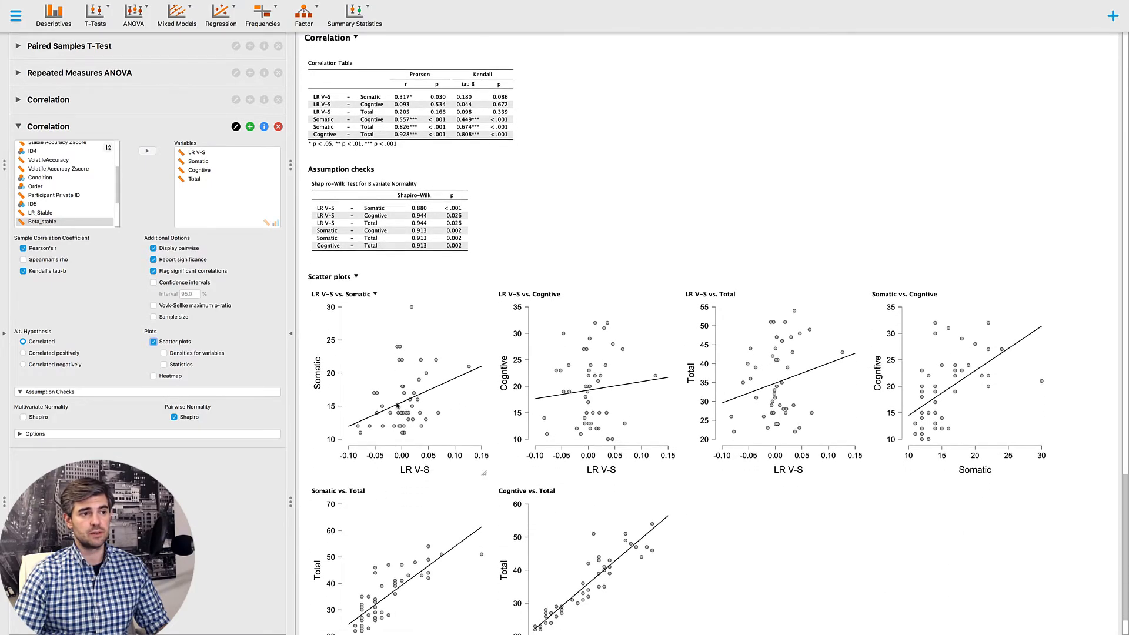